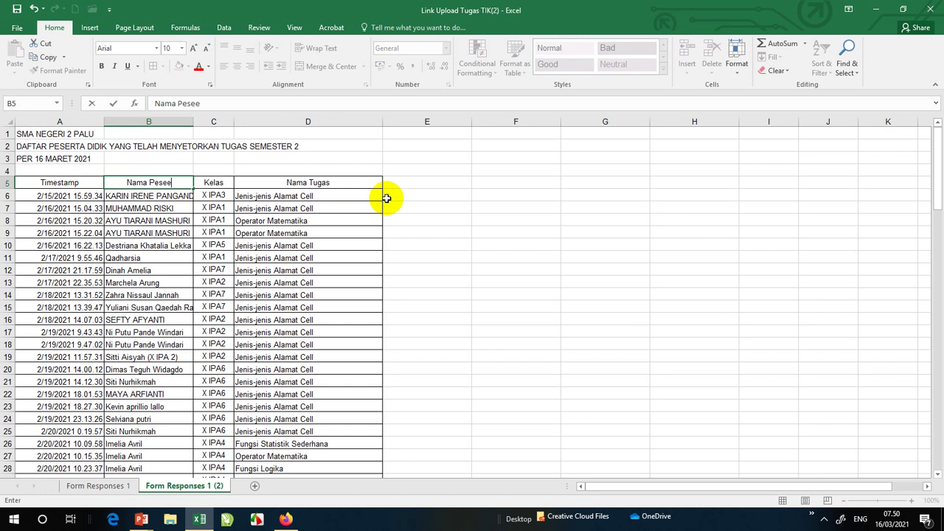
- Complete the B5 heading as "Nama Peserta Didik" and widen column B to fit the longest student name
{"action": "key", "text": "Return"}
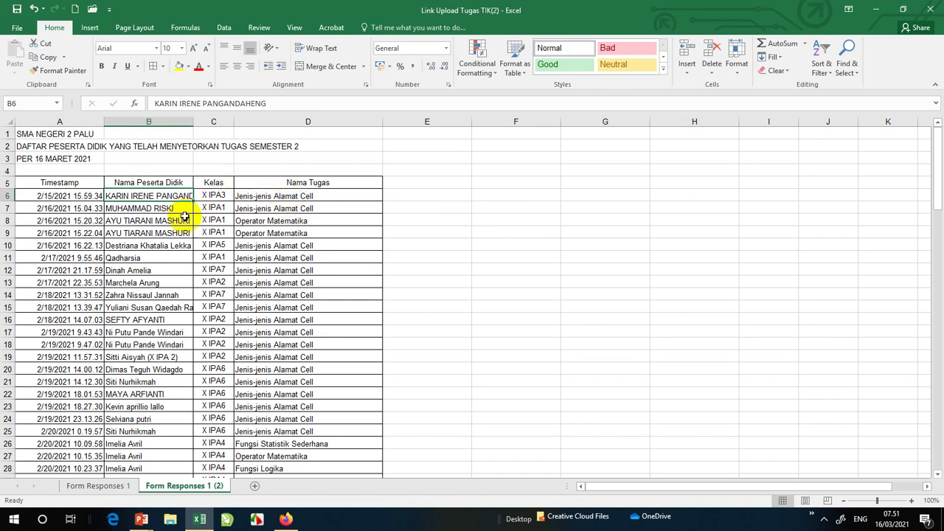
{"action": "left_click_drag", "start_coordinate": [187, 126], "coordinate": [222, 119]}
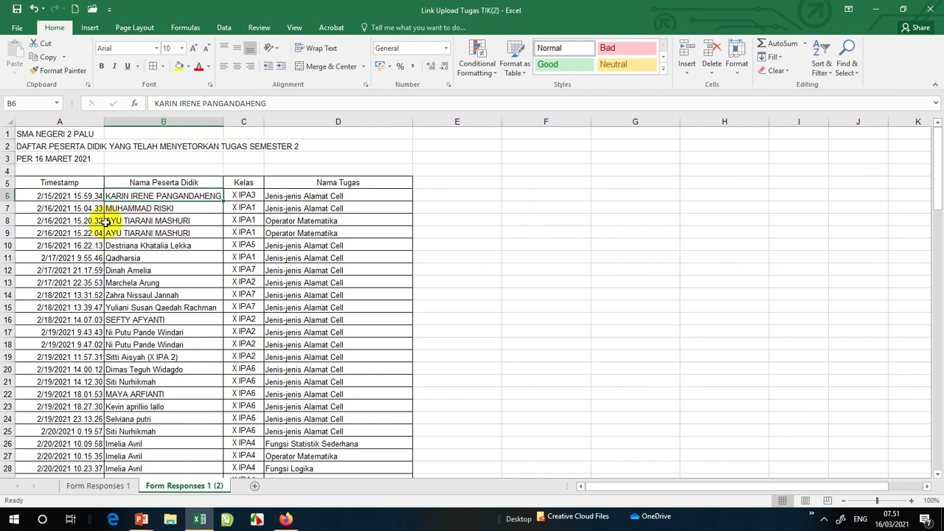
- Switch to the running PowerPoint slide show to view the database topic outline, and return to the Excel workbook
{"action": "mouse_move", "coordinate": [141, 520]}
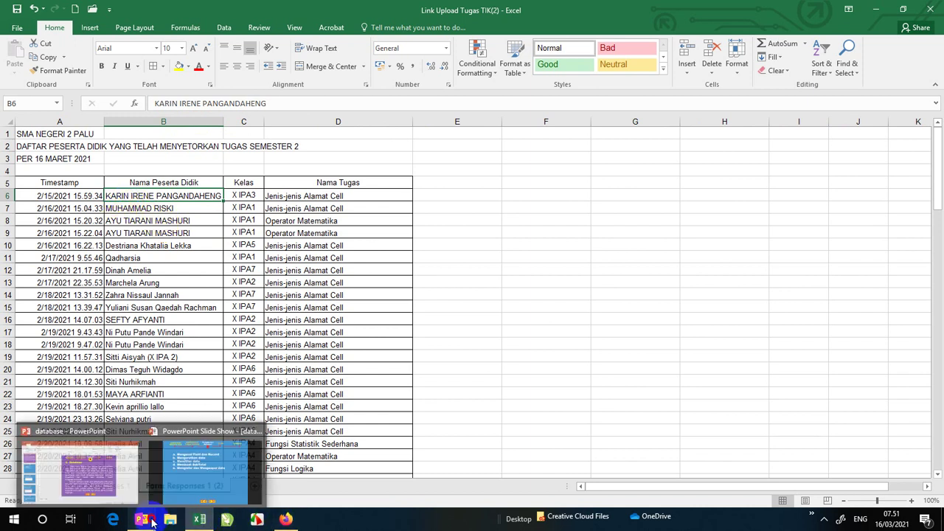
{"action": "left_click", "coordinate": [195, 463]}
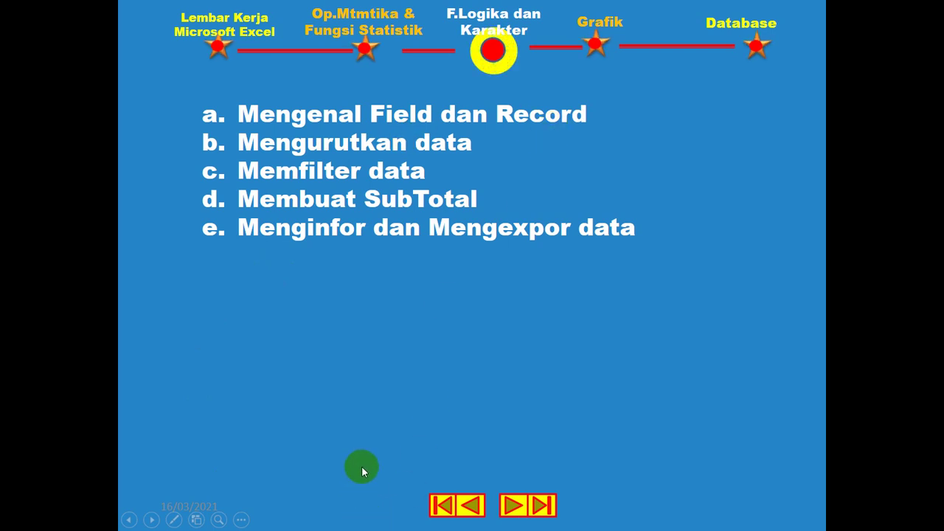
{"action": "key", "text": "alt+Tab"}
{"action": "left_click", "coordinate": [373, 286]}
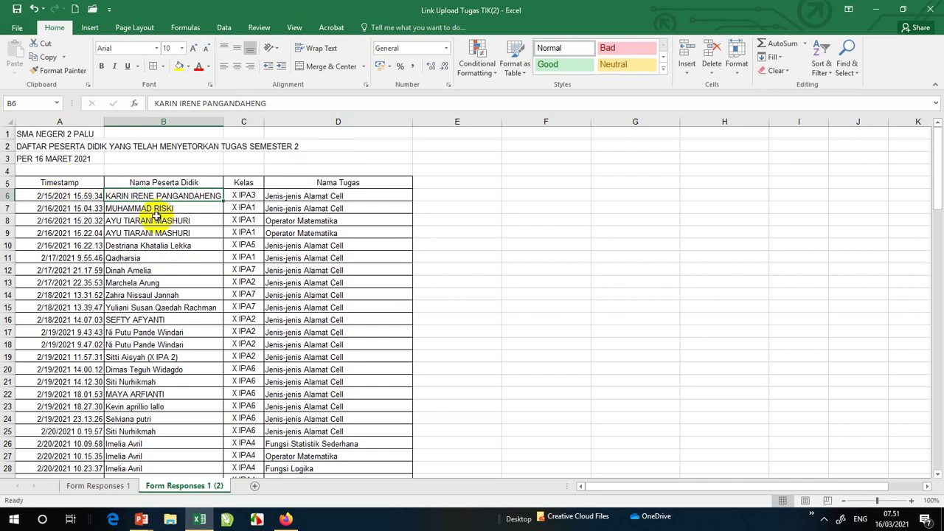
- Examine the field headings in row 5 and the individual records in rows 6 to 8
{"action": "left_click", "coordinate": [85, 182]}
{"action": "left_click", "coordinate": [131, 181]}
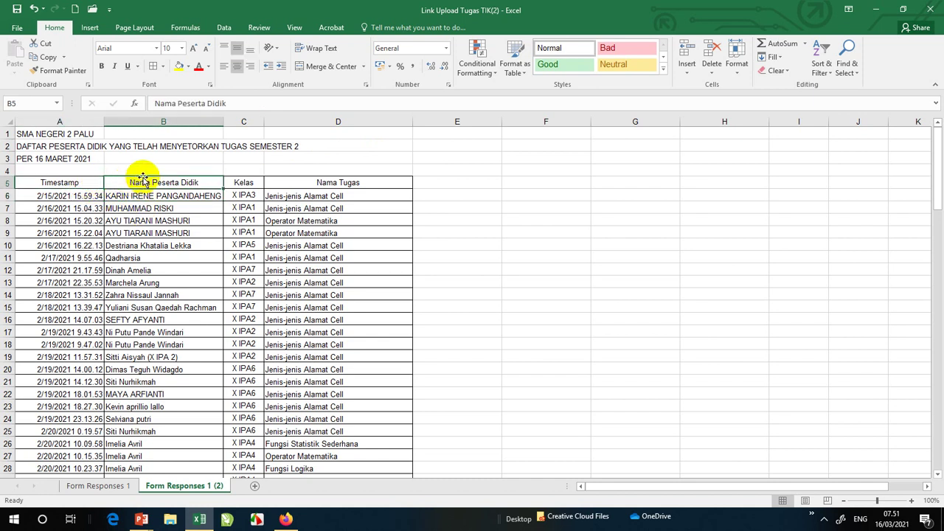
{"action": "left_click", "coordinate": [88, 184]}
{"action": "left_click", "coordinate": [120, 184]}
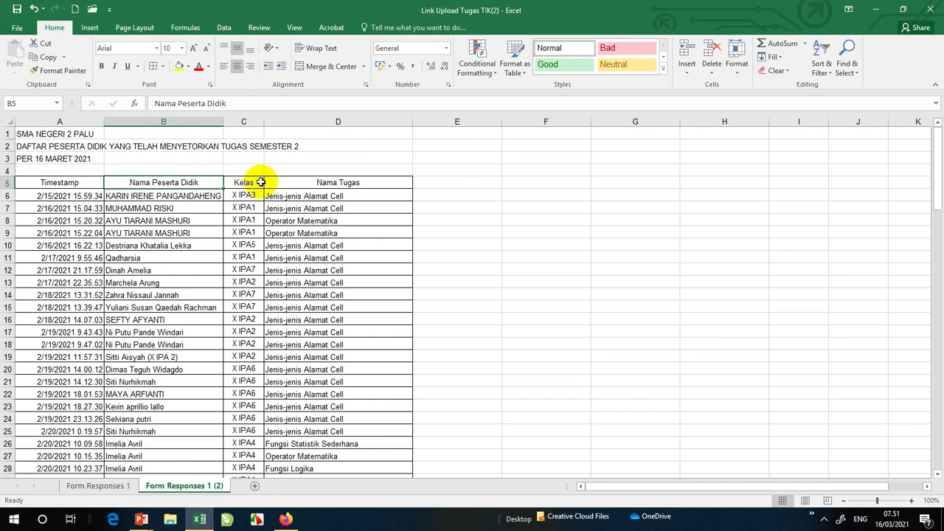
{"action": "left_click", "coordinate": [258, 184]}
{"action": "left_click", "coordinate": [315, 181]}
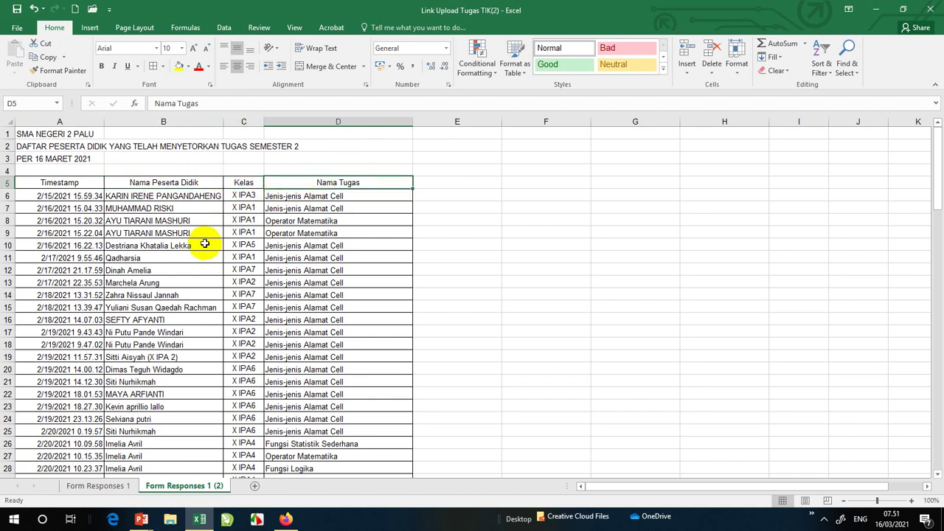
{"action": "left_click", "coordinate": [6, 194]}
{"action": "left_click", "coordinate": [6, 208]}
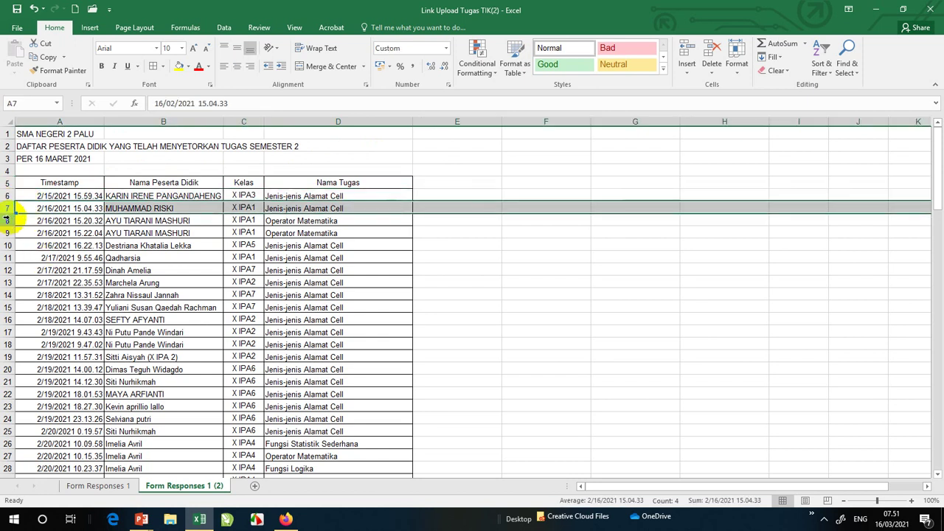
{"action": "left_click", "coordinate": [6, 220]}
{"action": "left_click", "coordinate": [46, 206]}
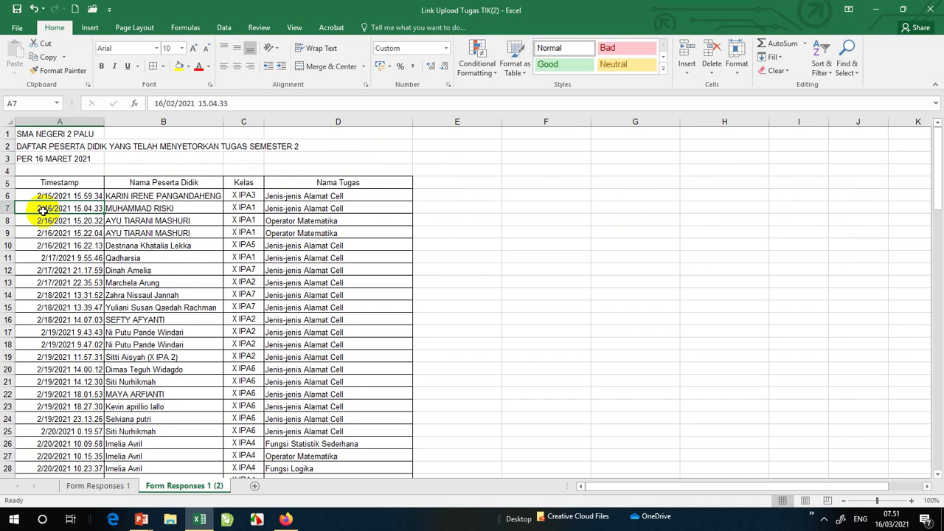
- Insert a new column before the Timestamp column and enter the heading "No. Urut" in A5
{"action": "key", "text": "alt+i"}
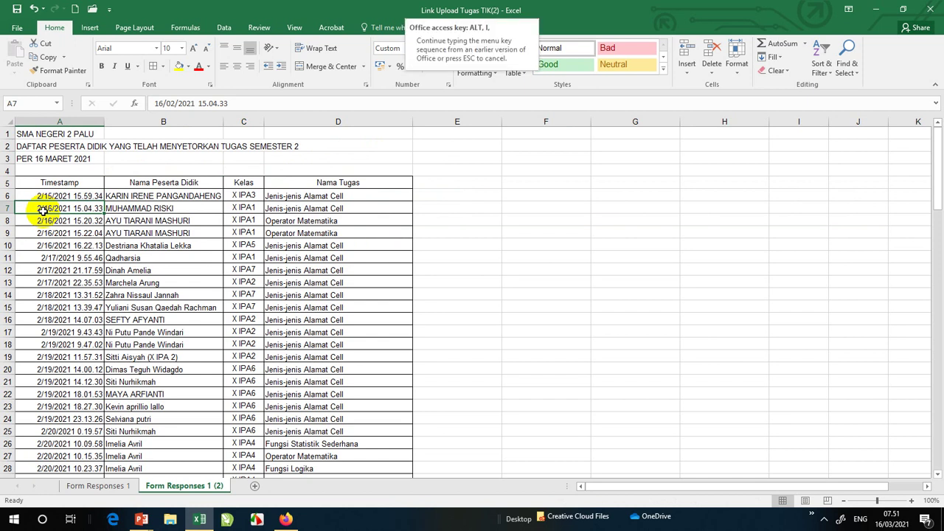
{"action": "key", "text": "c"}
{"action": "key", "text": "Up"}
{"action": "key", "text": "Up"}
{"action": "key", "text": "Up"}
{"action": "key", "text": "Down"}
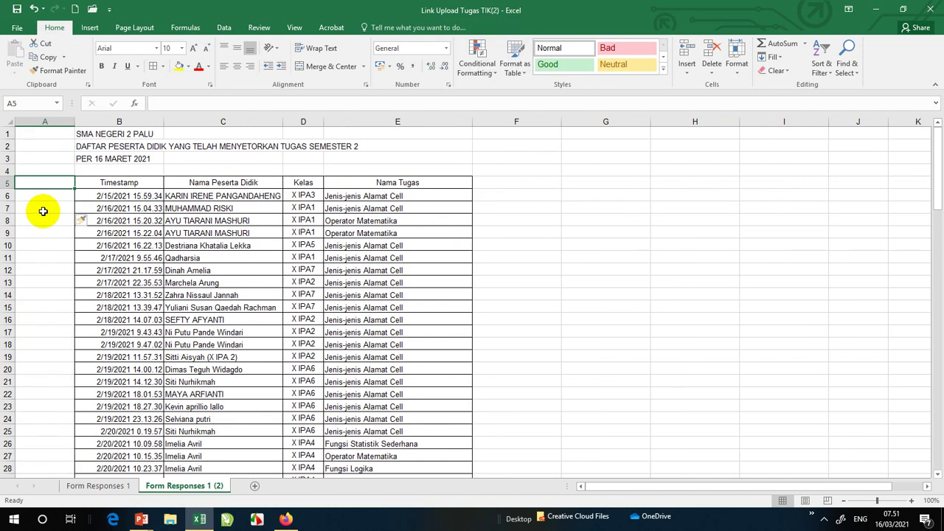
{"action": "type", "text": "N"}
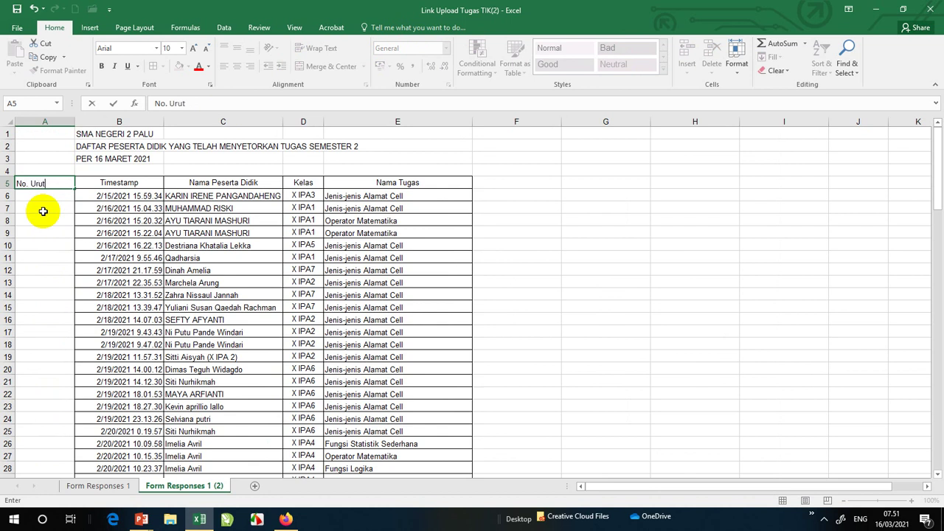
{"action": "type", "text": "o. Urut"}
{"action": "key", "text": "Return"}
- Number the records under No. Urut, starting with 1 and 2 and filling the series down to the last record
{"action": "left_click", "coordinate": [43, 209]}
{"action": "type", "text": "2"}
{"action": "key", "text": "Return"}
{"action": "left_click_drag", "start_coordinate": [43, 196], "coordinate": [43, 210]}
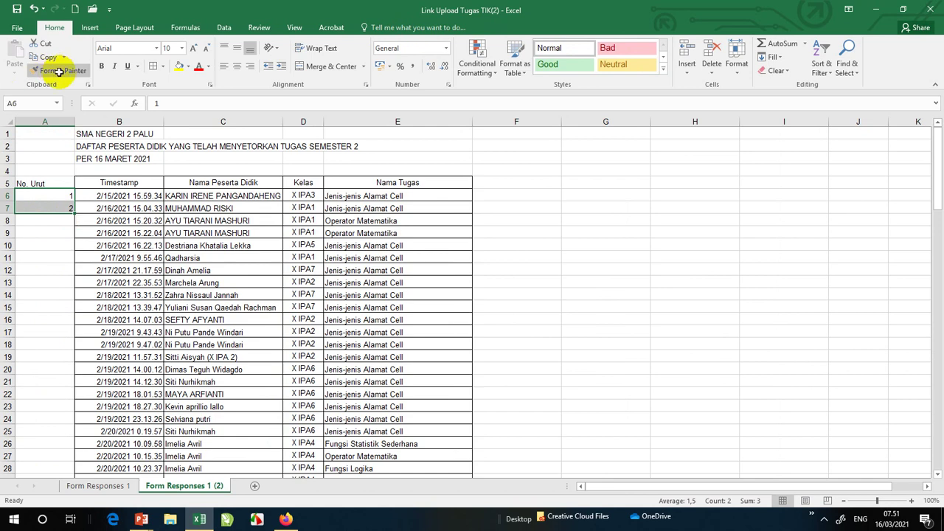
{"action": "double_click", "coordinate": [75, 212]}
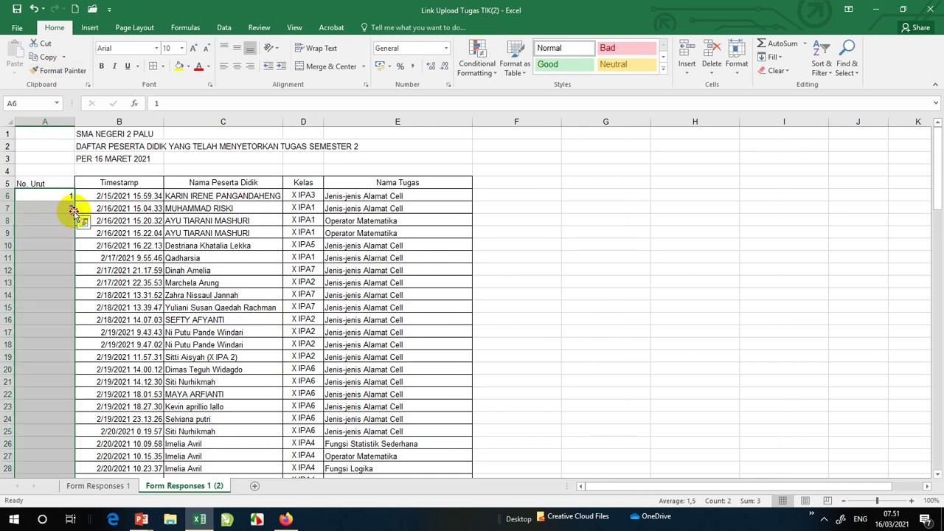
- Apply cell borders to the whole table A5:E115 and narrow the No. Urut column
{"action": "left_click_drag", "start_coordinate": [47, 183], "coordinate": [440, 430]}
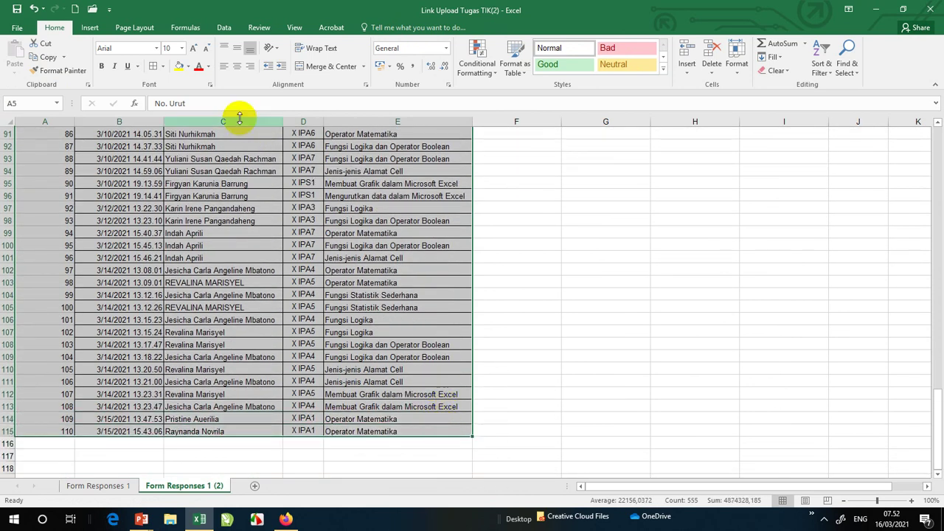
{"action": "scroll", "coordinate": [93, 118], "scroll_direction": "up", "scroll_amount": 20}
{"action": "left_click_drag", "start_coordinate": [73, 121], "coordinate": [50, 121]}
{"action": "left_click", "coordinate": [24, 220]}
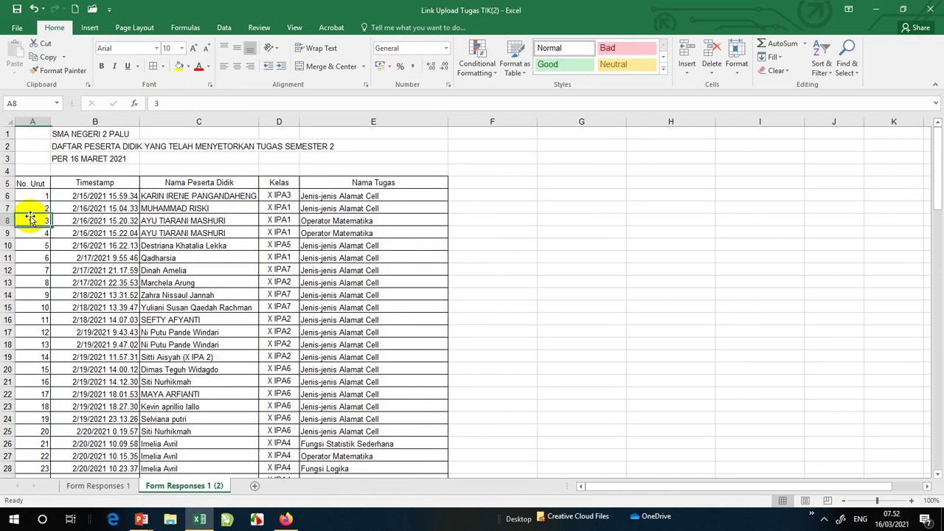
- Examine the record numbering down to the last row and the field headings from Timestamp to Nama Tugas
{"action": "key", "text": "Down"}
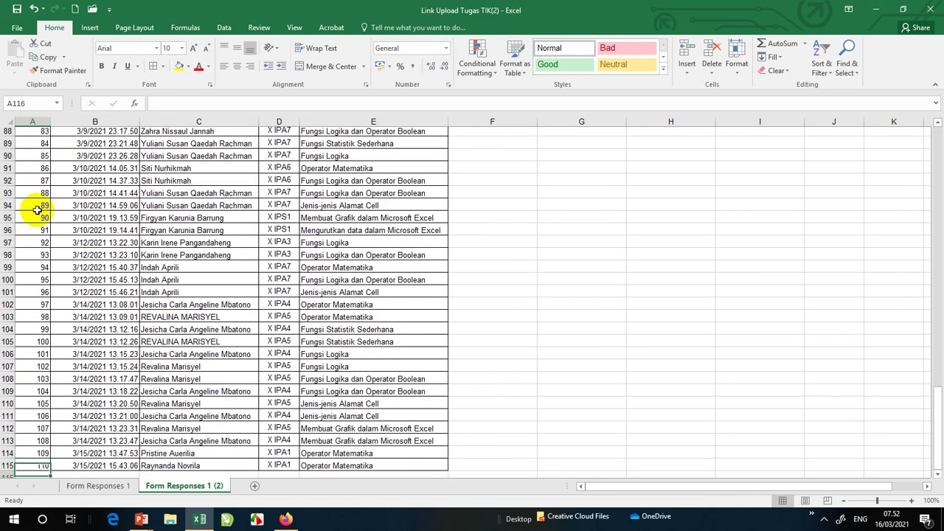
{"action": "key", "text": "ctrl+Home"}
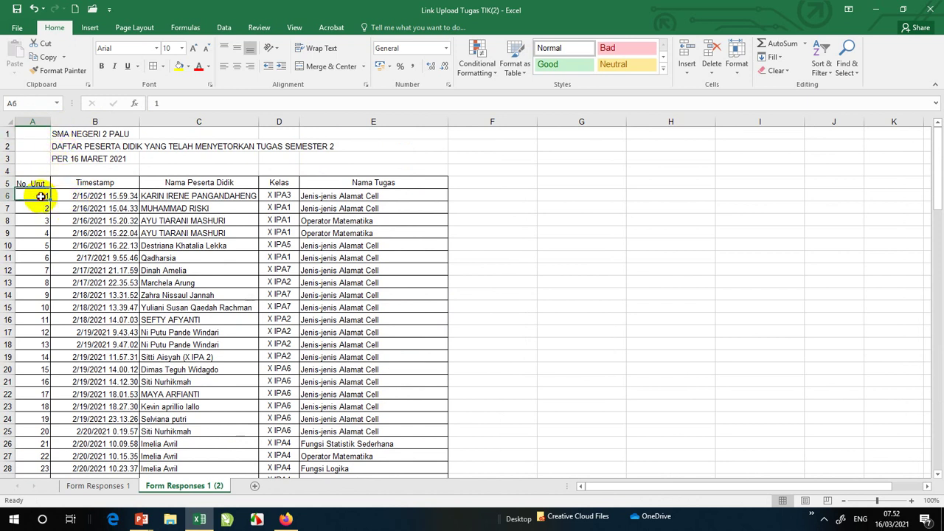
{"action": "key", "text": "Down"}
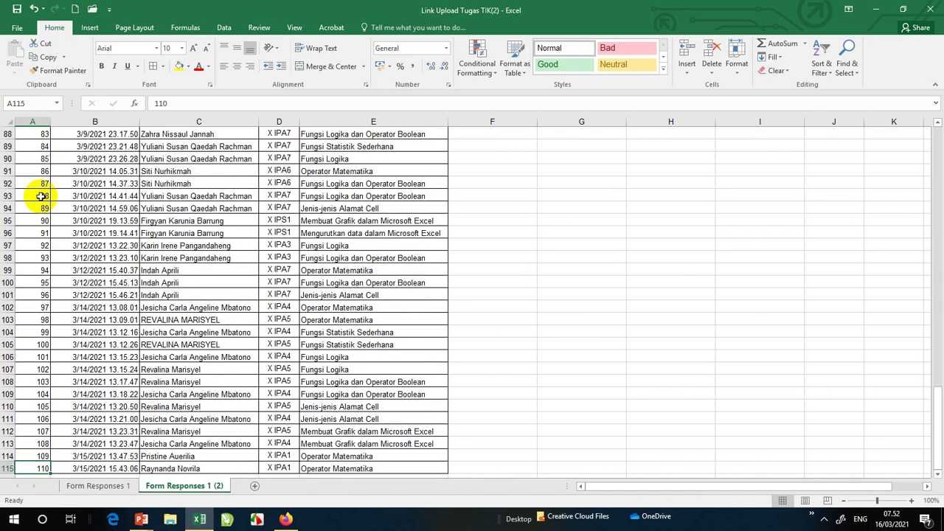
{"action": "key", "text": "ctrl+Home"}
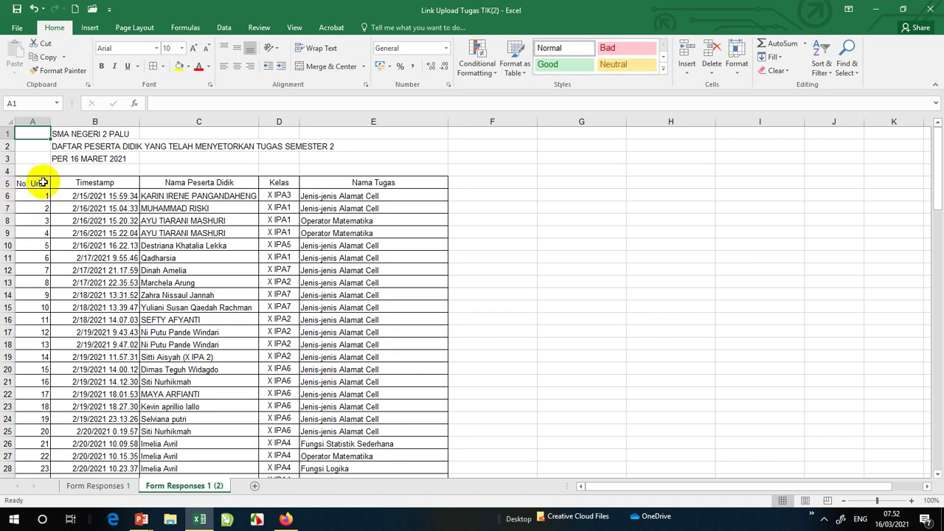
{"action": "left_click", "coordinate": [76, 182]}
{"action": "left_click", "coordinate": [197, 183]}
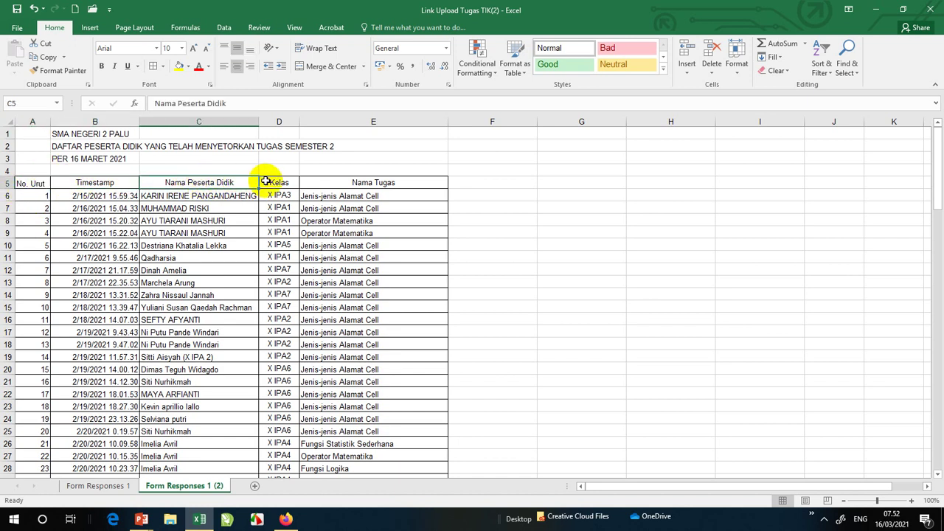
{"action": "left_click", "coordinate": [289, 180]}
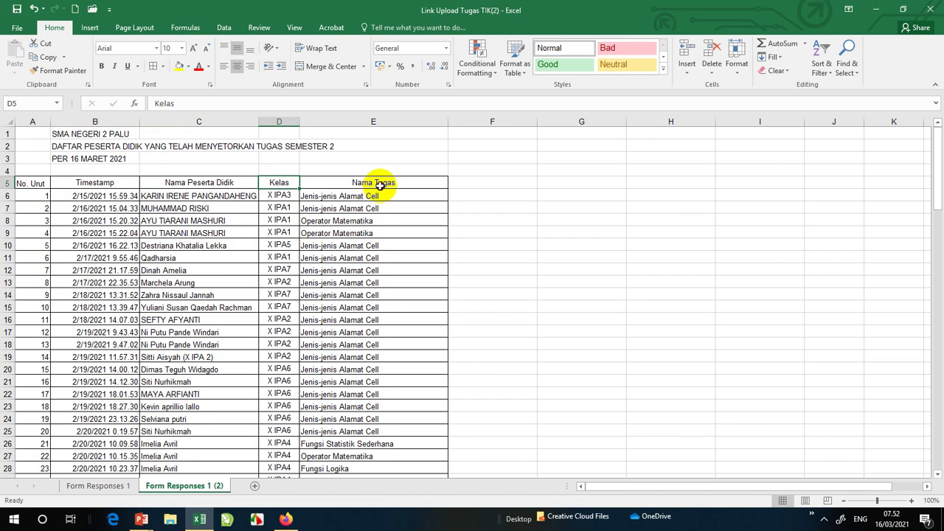
{"action": "left_click", "coordinate": [379, 185]}
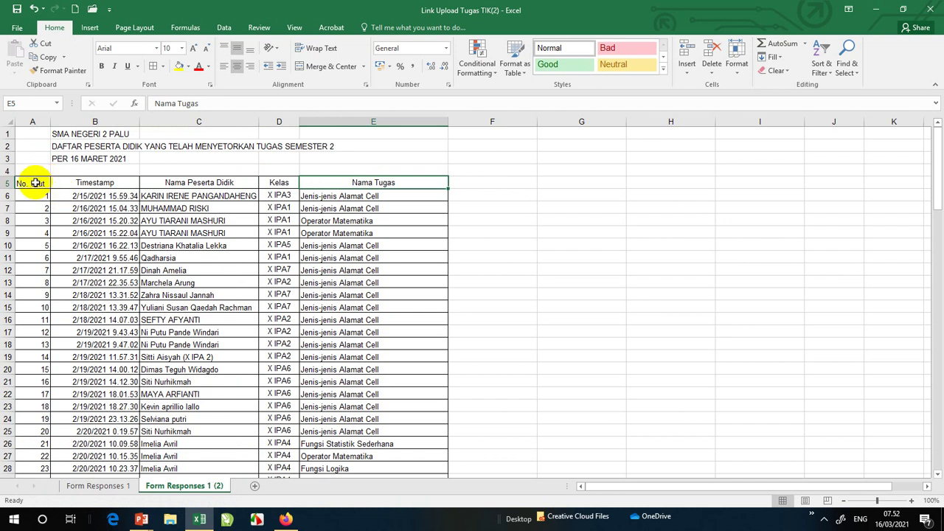
- Narrow column A slightly more so it fits tightly around the No. Urut heading
{"action": "left_click_drag", "start_coordinate": [50, 121], "coordinate": [45, 125]}
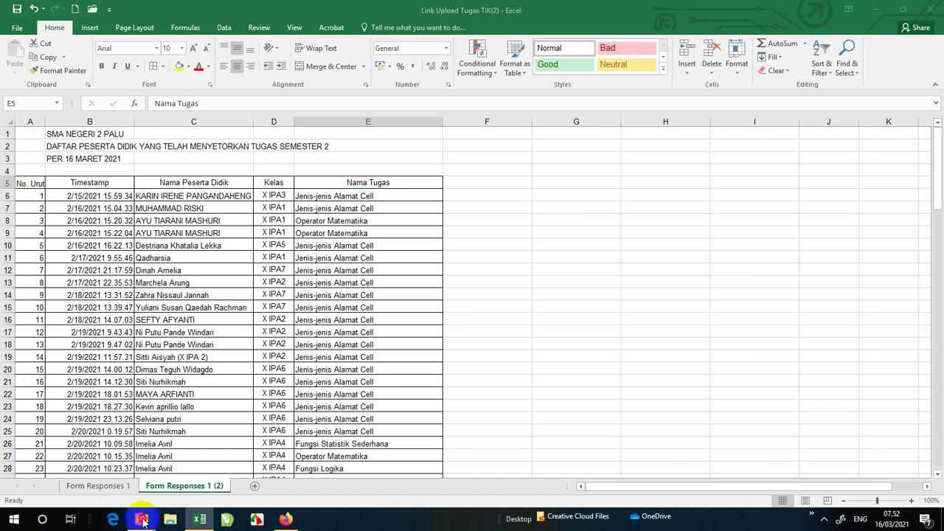
- Show the topic outline slide again in the PowerPoint slide show and switch back to the workbook
{"action": "mouse_move", "coordinate": [141, 519]}
{"action": "left_click", "coordinate": [205, 461]}
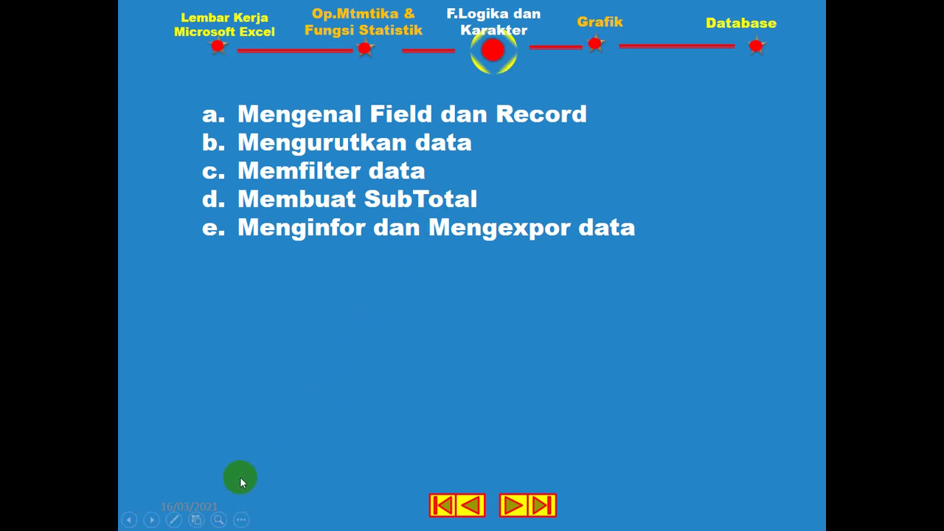
{"action": "key", "text": "alt+Tab"}
{"action": "key", "text": "alt+Tab"}
{"action": "key", "text": "alt+Tab"}
{"action": "key", "text": "alt+Tab"}
{"action": "key", "text": "alt+Tab"}
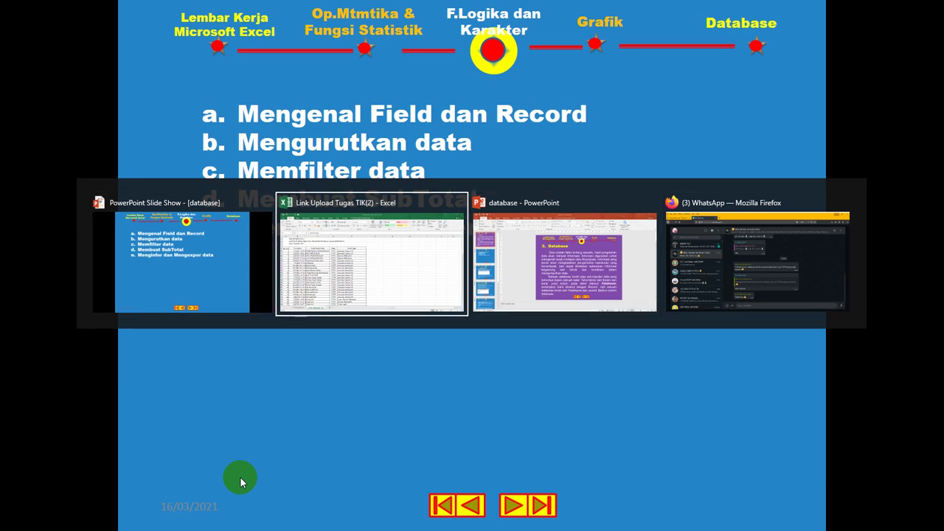
- Look through the submission records and examine the order of the names in the Nama Peserta Didik column
{"action": "scroll", "coordinate": [133, 331], "scroll_direction": "down", "scroll_amount": 2}
{"action": "scroll", "coordinate": [166, 287], "scroll_direction": "down", "scroll_amount": 1}
{"action": "scroll", "coordinate": [177, 280], "scroll_direction": "up", "scroll_amount": 2}
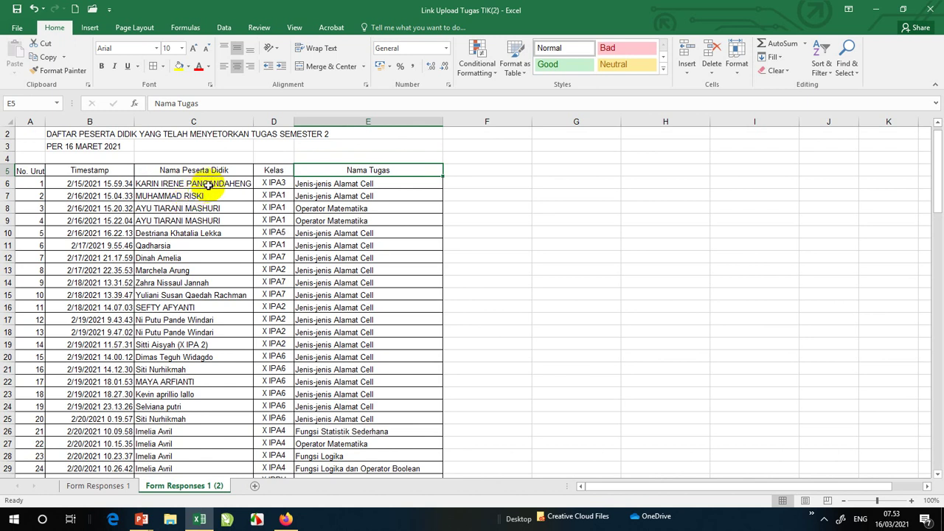
{"action": "scroll", "coordinate": [209, 187], "scroll_direction": "down", "scroll_amount": 7}
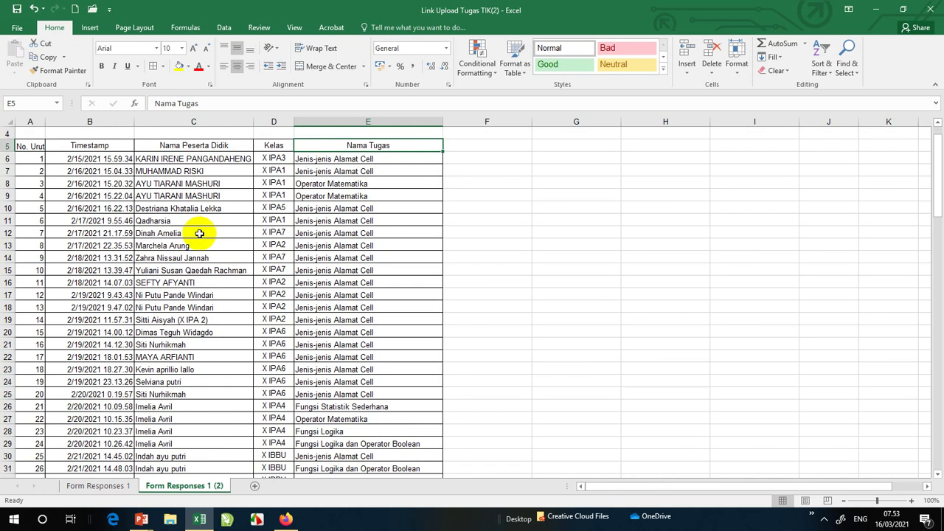
{"action": "scroll", "coordinate": [202, 295], "scroll_direction": "down", "scroll_amount": 2}
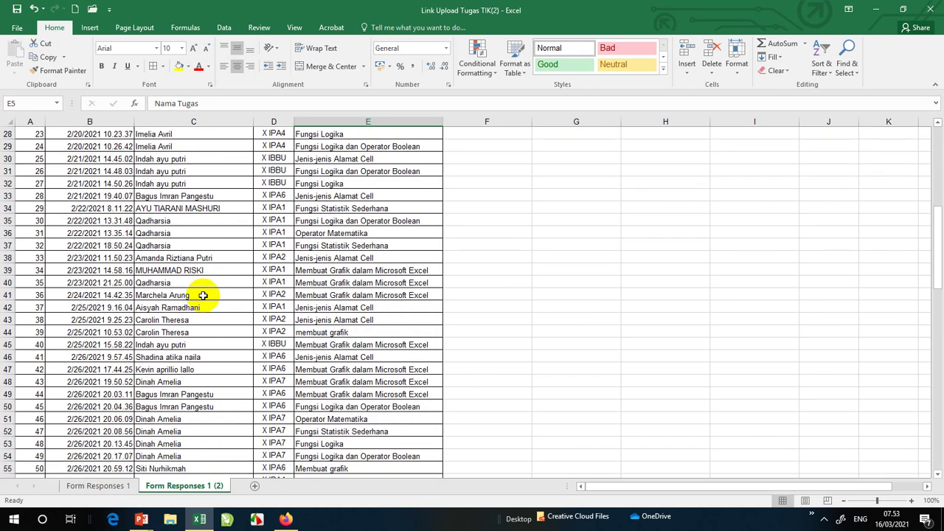
{"action": "scroll", "coordinate": [206, 295], "scroll_direction": "up", "scroll_amount": 9}
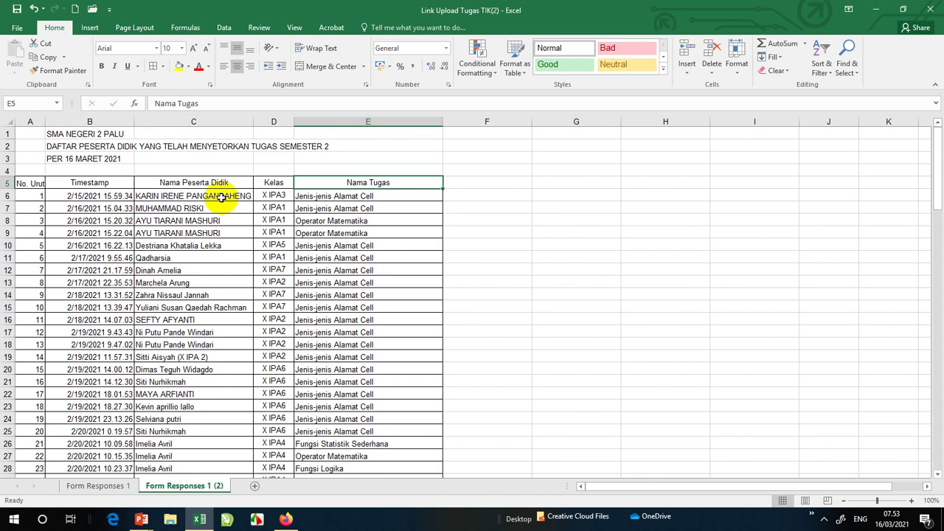
{"action": "left_click", "coordinate": [221, 196]}
{"action": "left_click", "coordinate": [221, 220]}
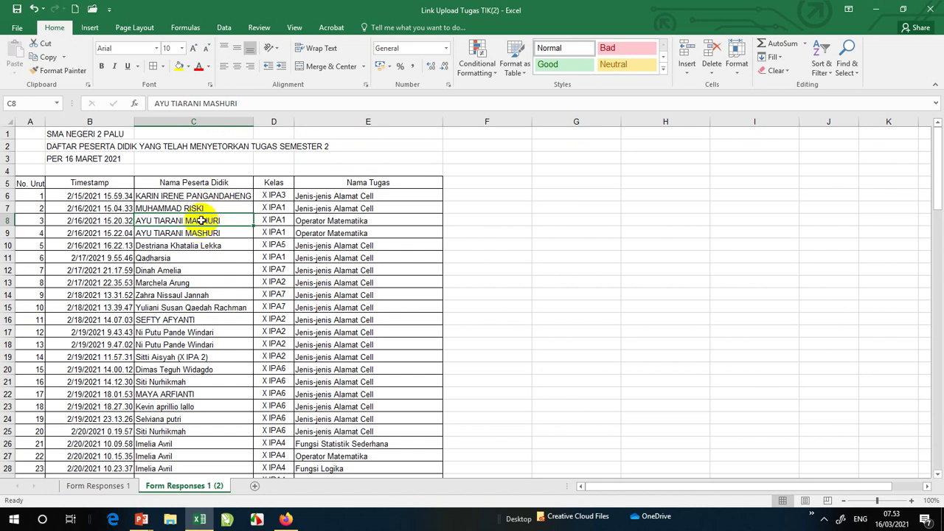
- Switch to the PowerPoint editing window, view slide 2 with the topic list, and return to the Excel workbook
{"action": "key", "text": "alt+Tab"}
{"action": "key", "text": "alt+Tab"}
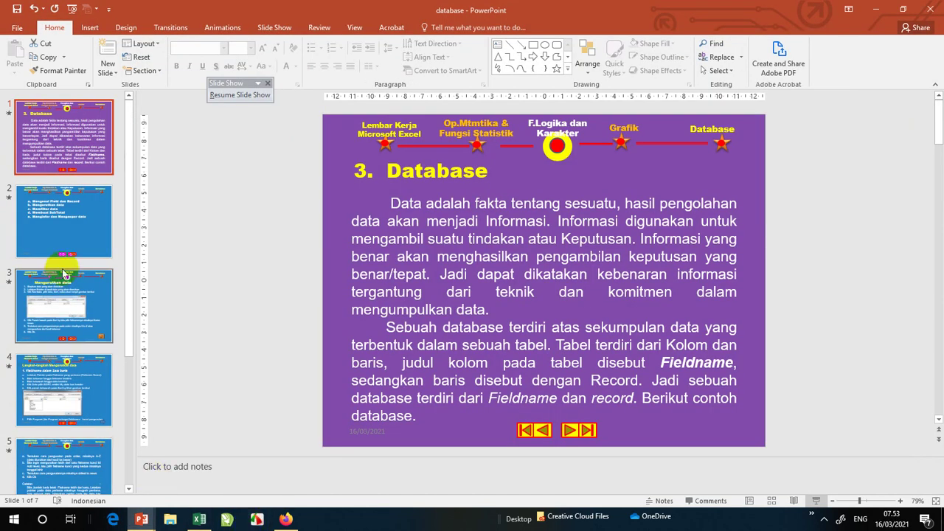
{"action": "left_click", "coordinate": [71, 236]}
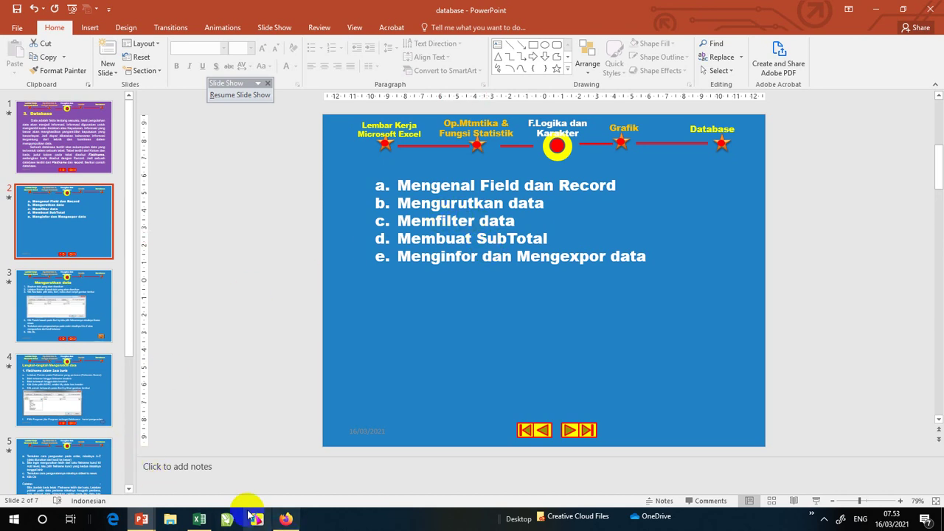
{"action": "left_click", "coordinate": [199, 519]}
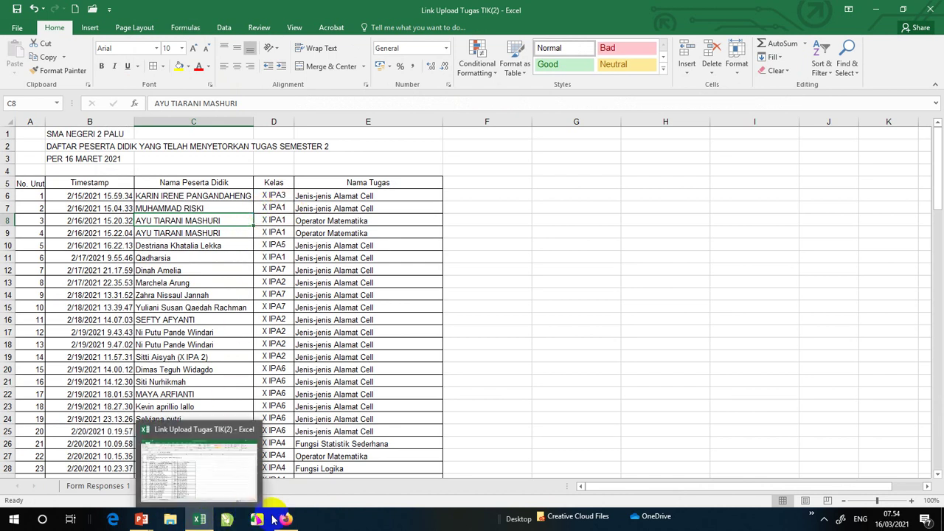
- Switch to the PowerPoint slide show, page from the topic outline through the Mengurutkan data slides to the filtering slide, and return to the Excel workbook
{"action": "mouse_move", "coordinate": [141, 520]}
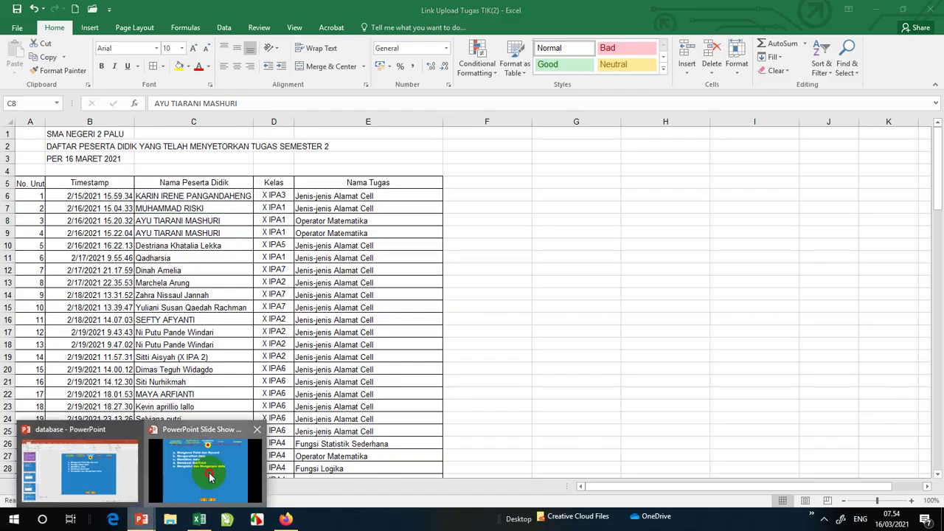
{"action": "left_click", "coordinate": [210, 477]}
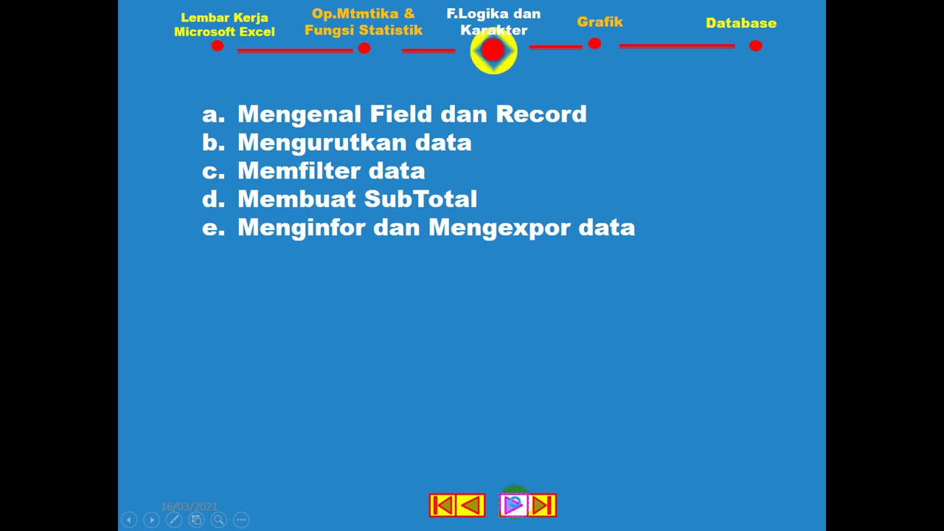
{"action": "left_click", "coordinate": [514, 505]}
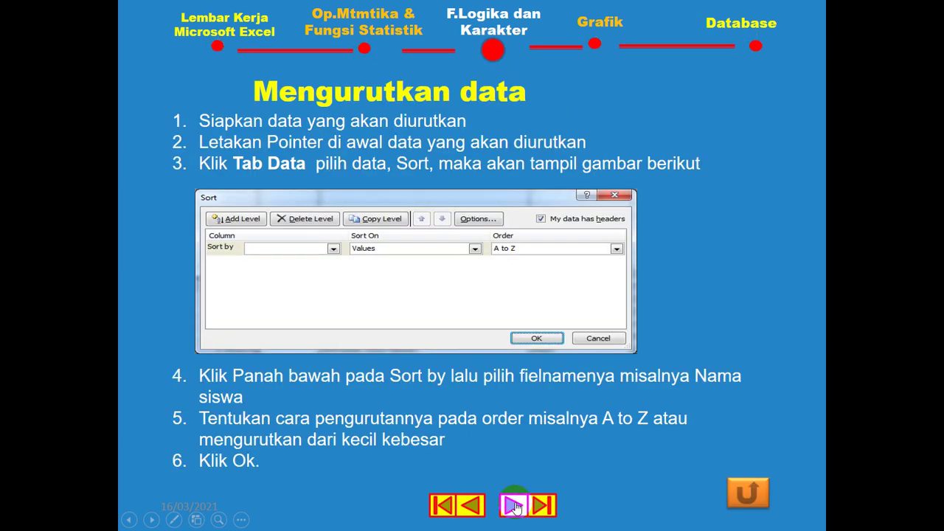
{"action": "left_click", "coordinate": [514, 506]}
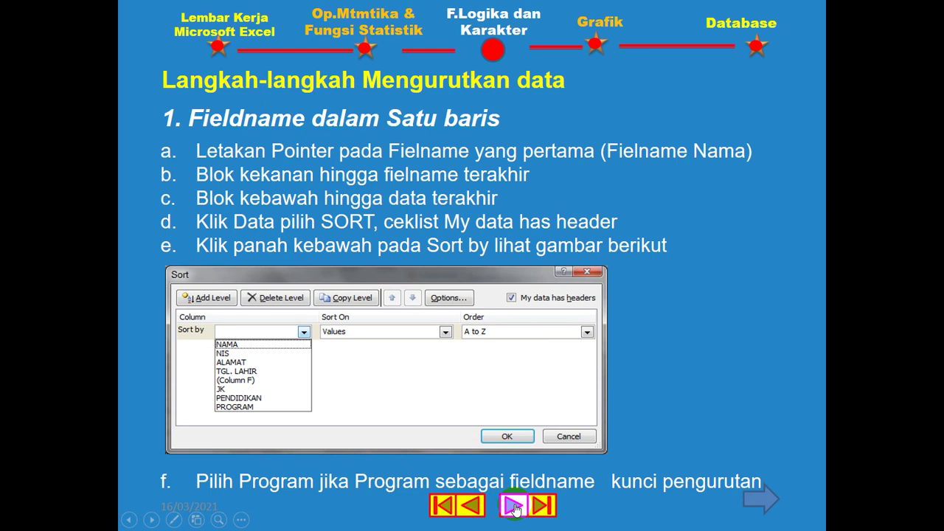
{"action": "left_click", "coordinate": [514, 506]}
{"action": "left_click", "coordinate": [514, 506]}
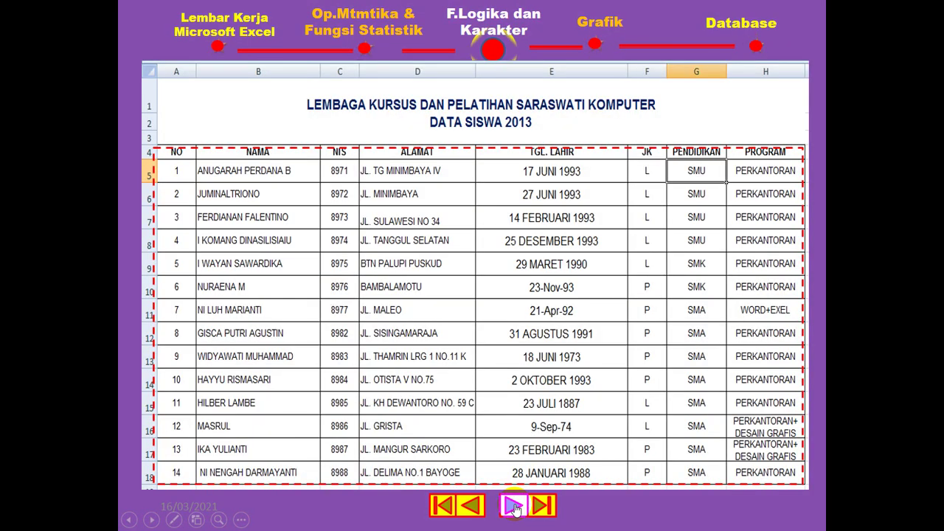
{"action": "left_click", "coordinate": [514, 505]}
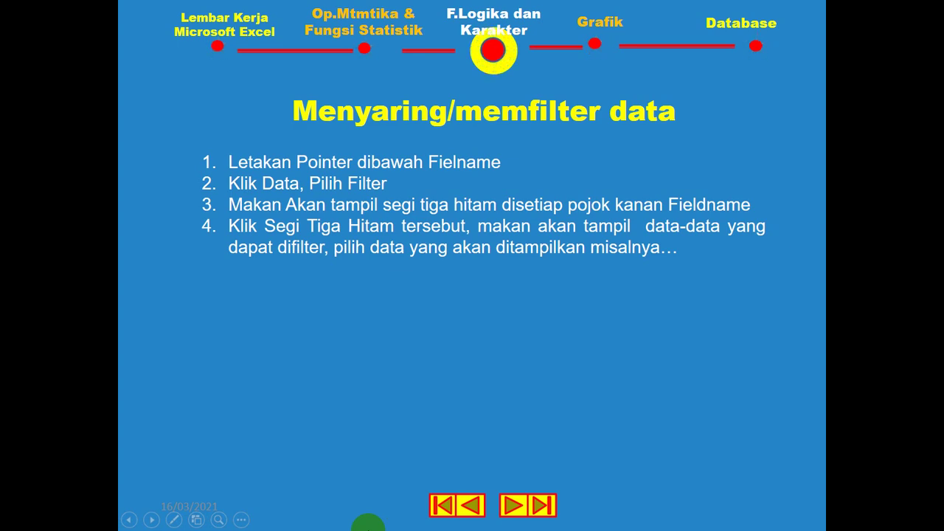
{"action": "key", "text": "alt+Tab"}
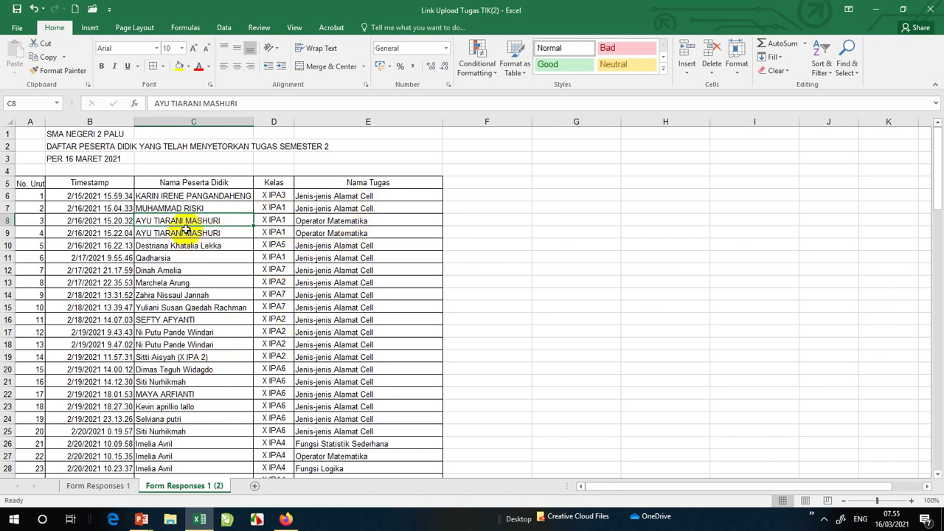
- Go through the field names in row 5 one by one, from No. Urut to Nama Tugas
{"action": "left_click", "coordinate": [34, 183]}
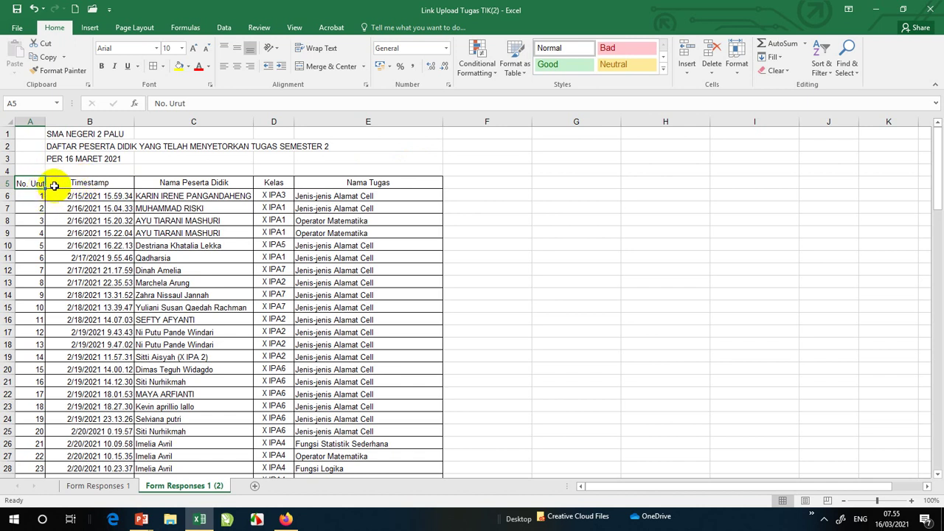
{"action": "left_click", "coordinate": [88, 181]}
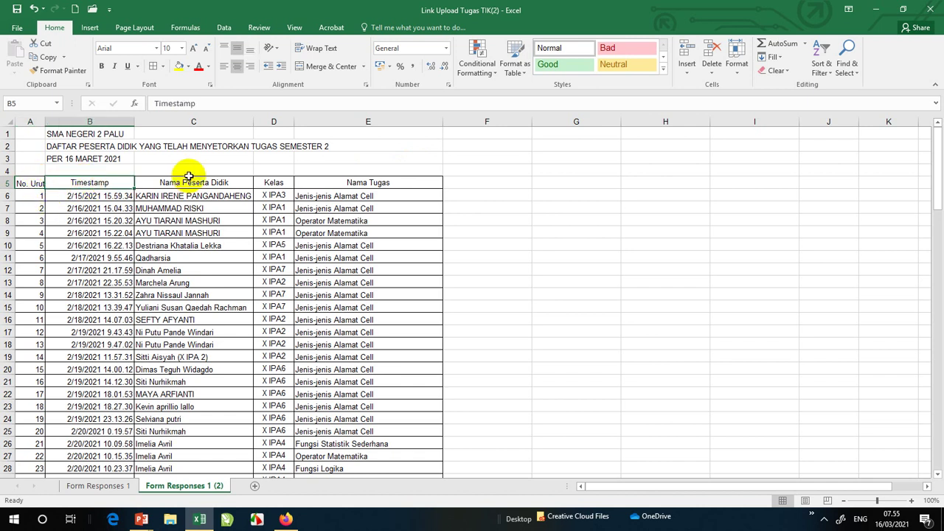
{"action": "left_click", "coordinate": [189, 178]}
{"action": "left_click", "coordinate": [275, 182]}
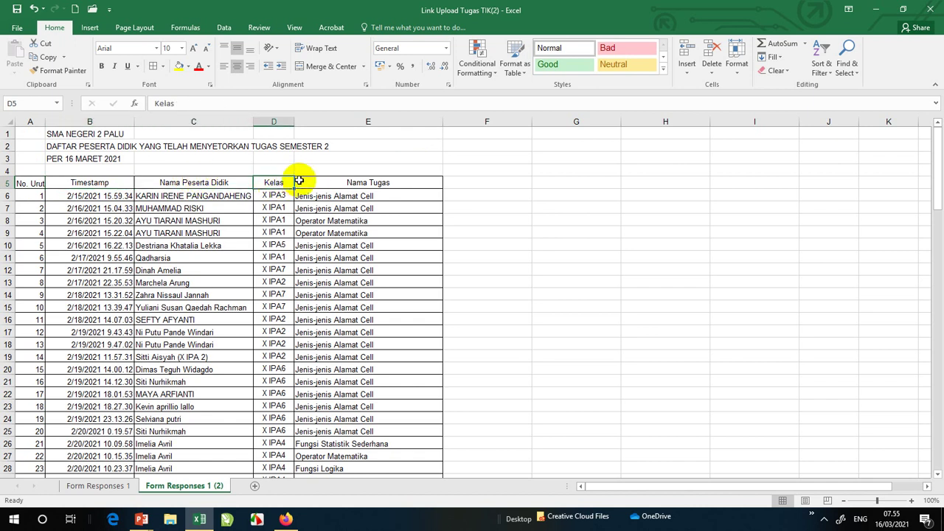
{"action": "left_click", "coordinate": [319, 182]}
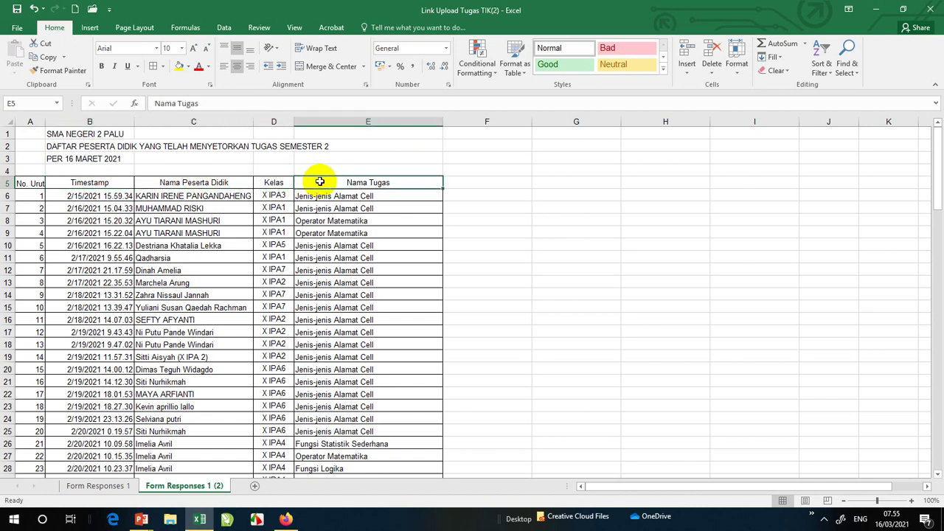
{"action": "left_click", "coordinate": [6, 183]}
{"action": "left_click", "coordinate": [34, 183]}
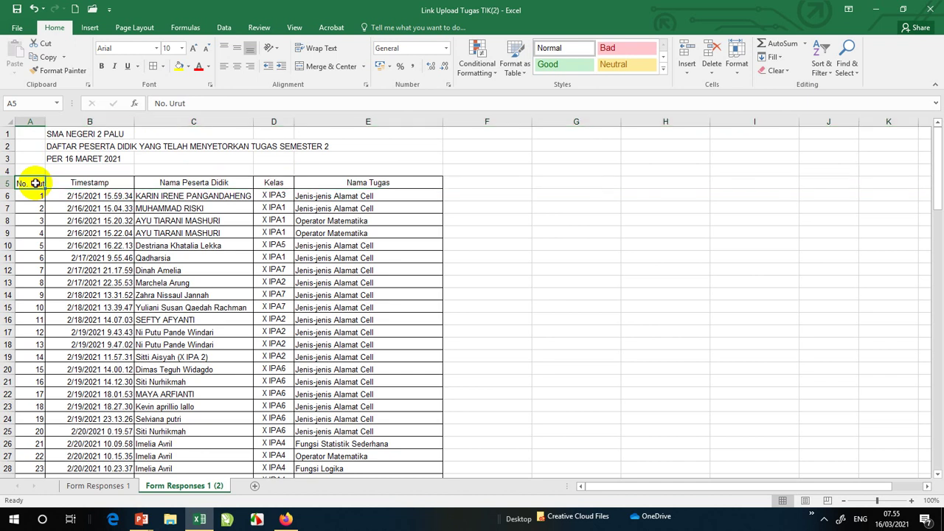
{"action": "left_click_drag", "start_coordinate": [35, 183], "coordinate": [68, 184]}
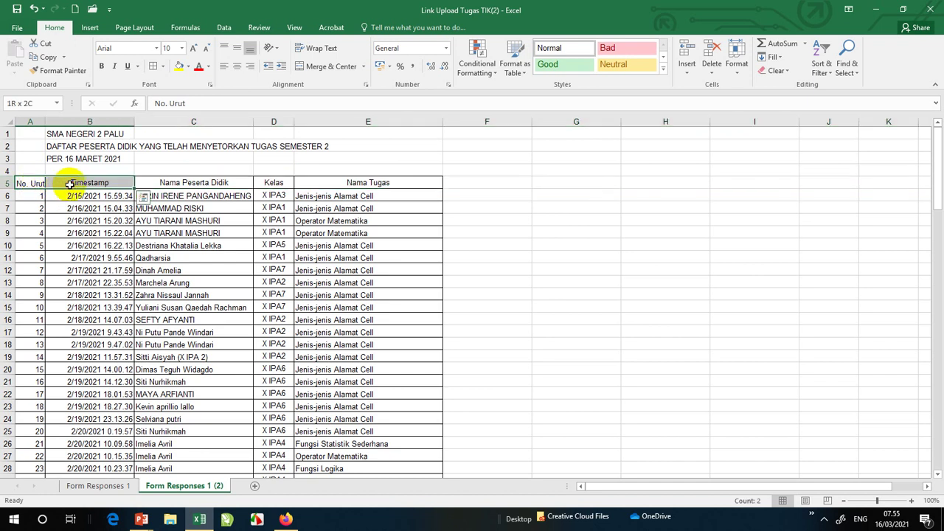
- Select the whole table with its headers, A5:E115, and set Kelas as the first sort key in the Sort settings
{"action": "left_click_drag", "start_coordinate": [30, 182], "coordinate": [411, 426]}
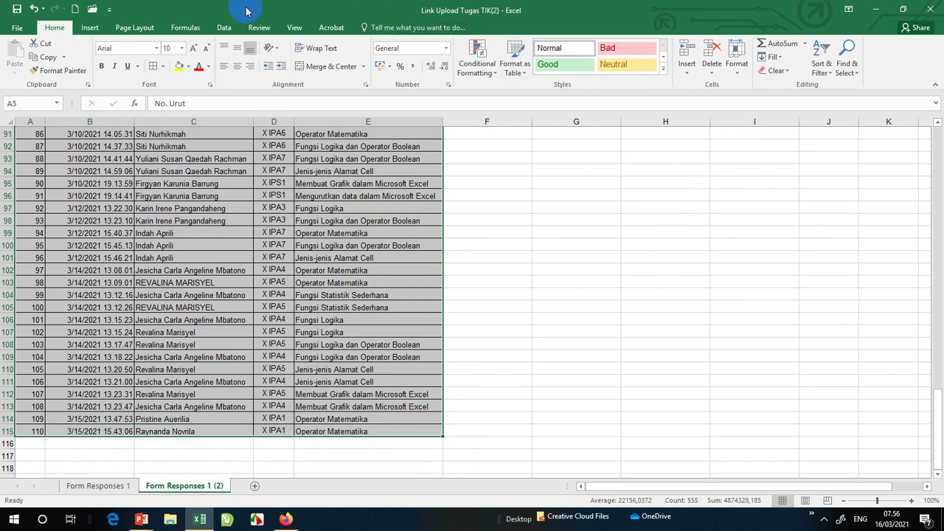
{"action": "left_click", "coordinate": [225, 28]}
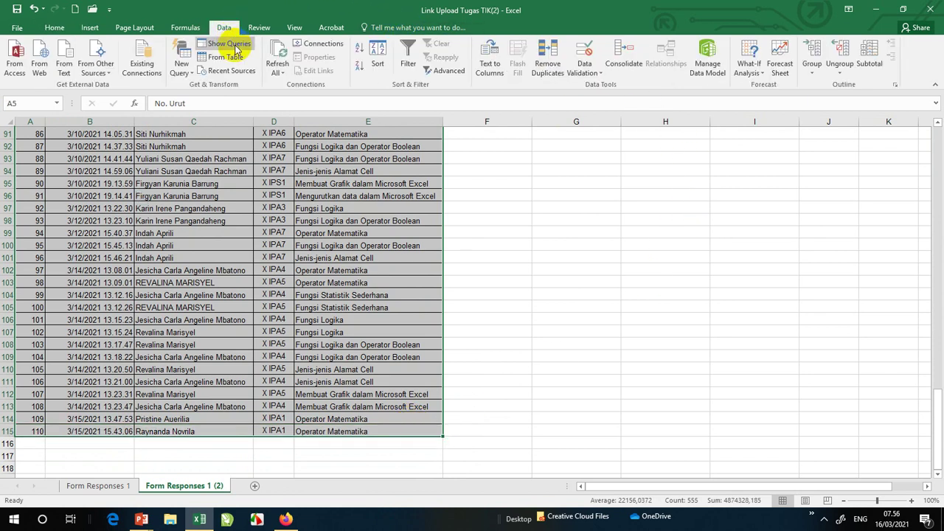
{"action": "left_click", "coordinate": [377, 52]}
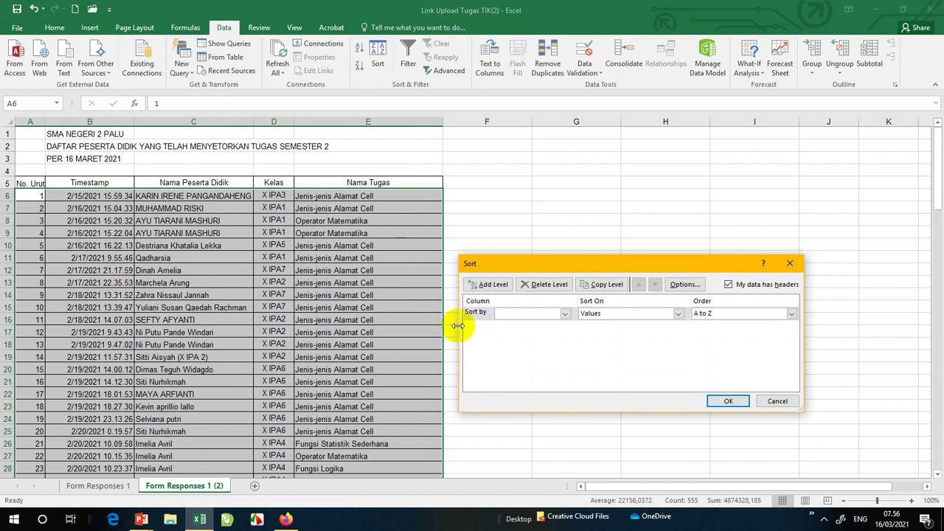
{"action": "left_click", "coordinate": [565, 315]}
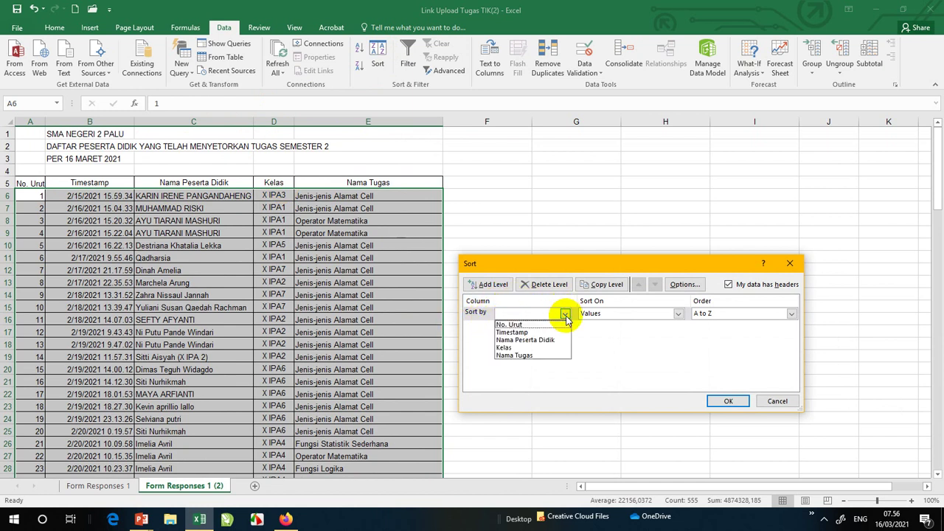
{"action": "left_click", "coordinate": [539, 348]}
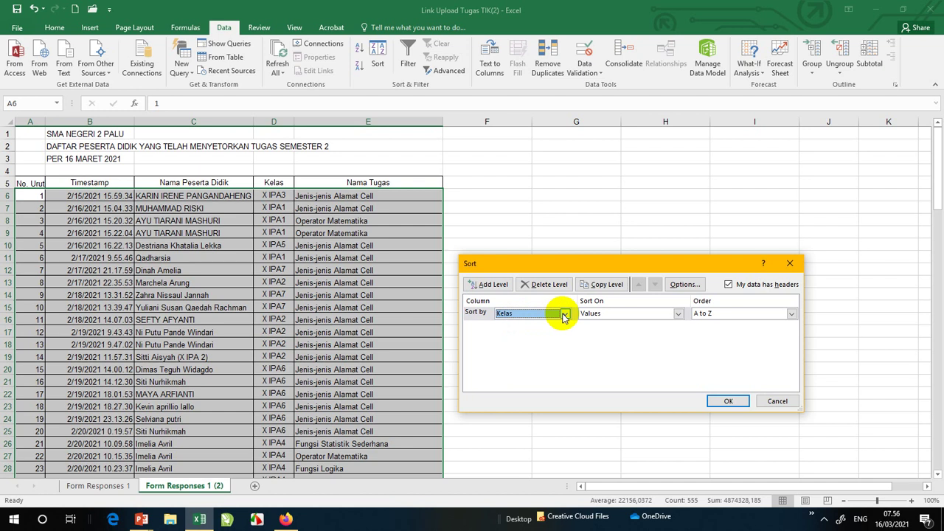
- Add a second sort level by Nama Peserta Didik
{"action": "left_click", "coordinate": [488, 284]}
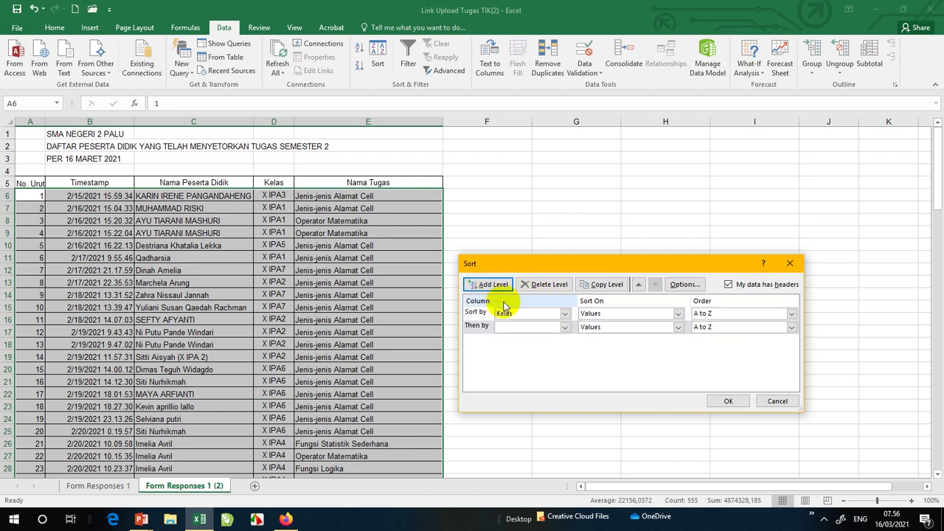
{"action": "left_click", "coordinate": [539, 329]}
{"action": "left_click", "coordinate": [544, 353]}
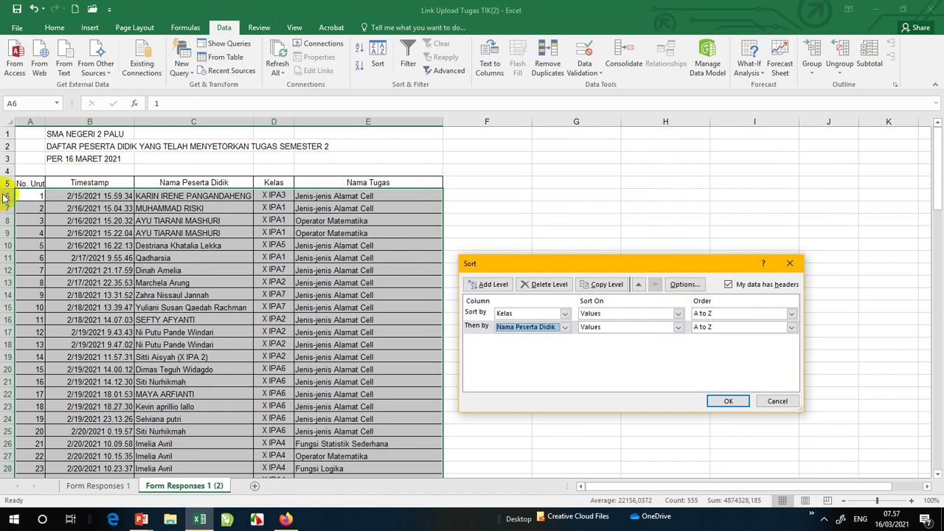
- Turn the My data has headers option off and on again, and apply the two-level sort
{"action": "left_click", "coordinate": [729, 285]}
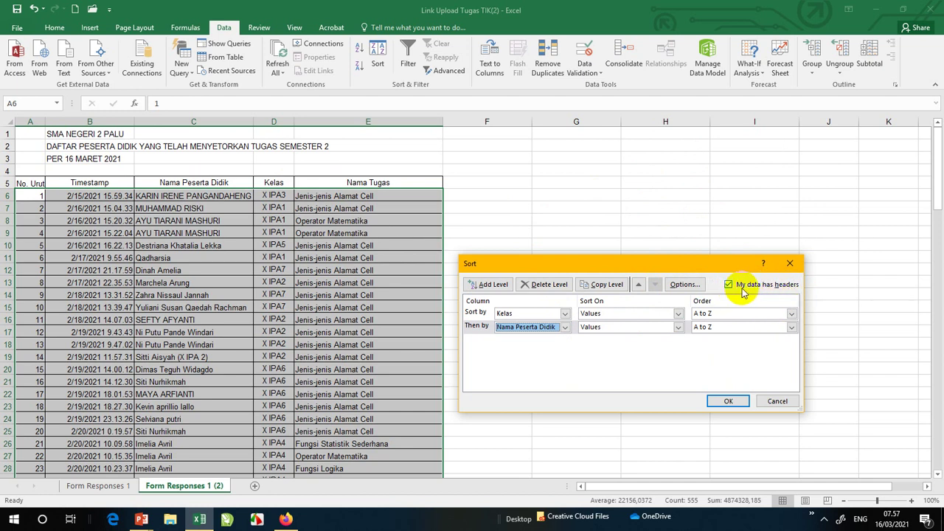
{"action": "left_click", "coordinate": [729, 286]}
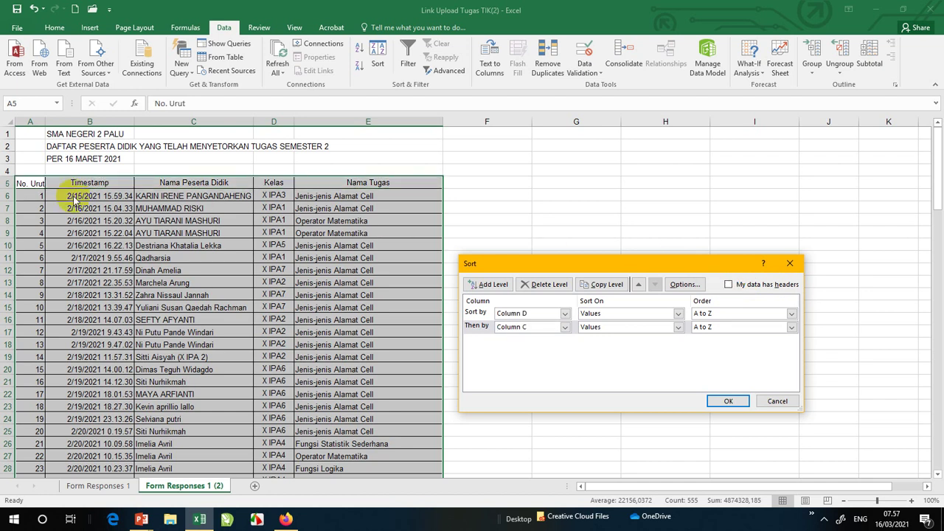
{"action": "left_click", "coordinate": [728, 285]}
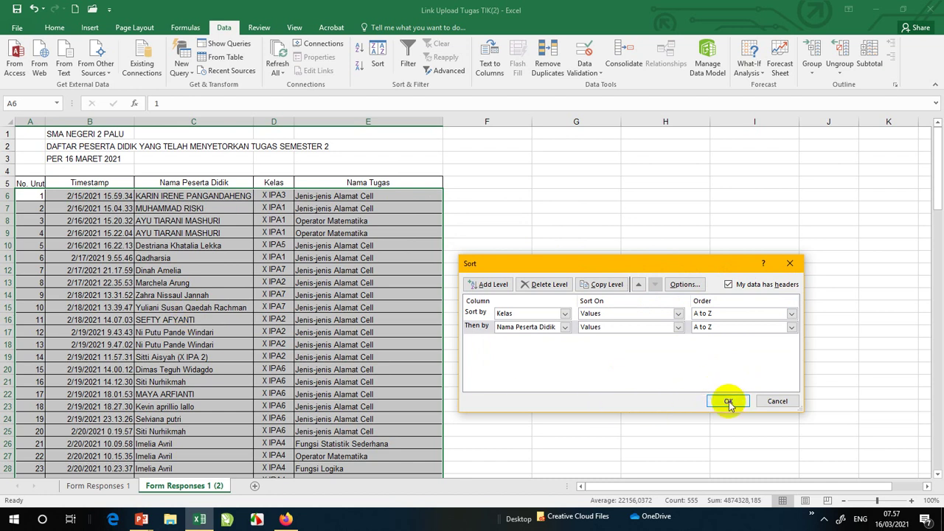
{"action": "left_click", "coordinate": [728, 402]}
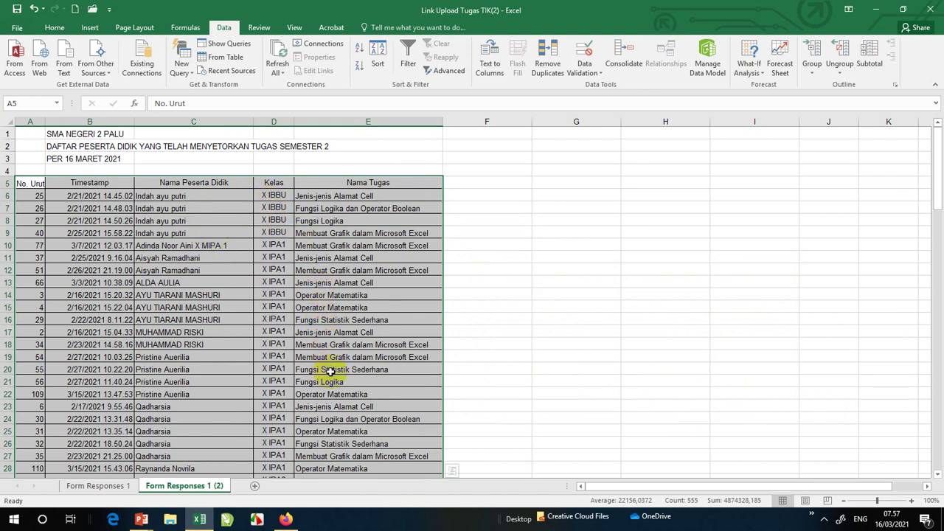
- Look through the sorted records and examine the order of classes in Kelas and of names within each class
{"action": "scroll", "coordinate": [277, 322], "scroll_direction": "down", "scroll_amount": 1}
{"action": "scroll", "coordinate": [283, 323], "scroll_direction": "up", "scroll_amount": 1}
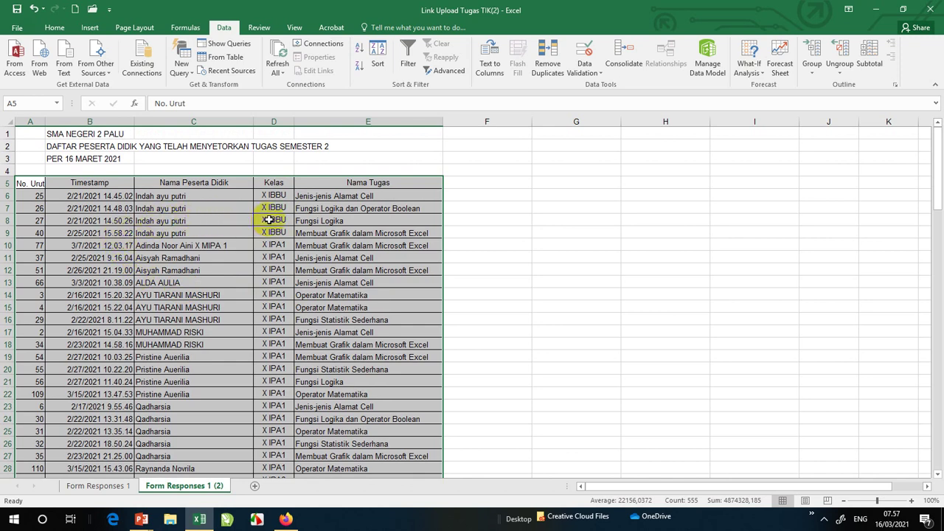
{"action": "scroll", "coordinate": [270, 220], "scroll_direction": "down", "scroll_amount": 5}
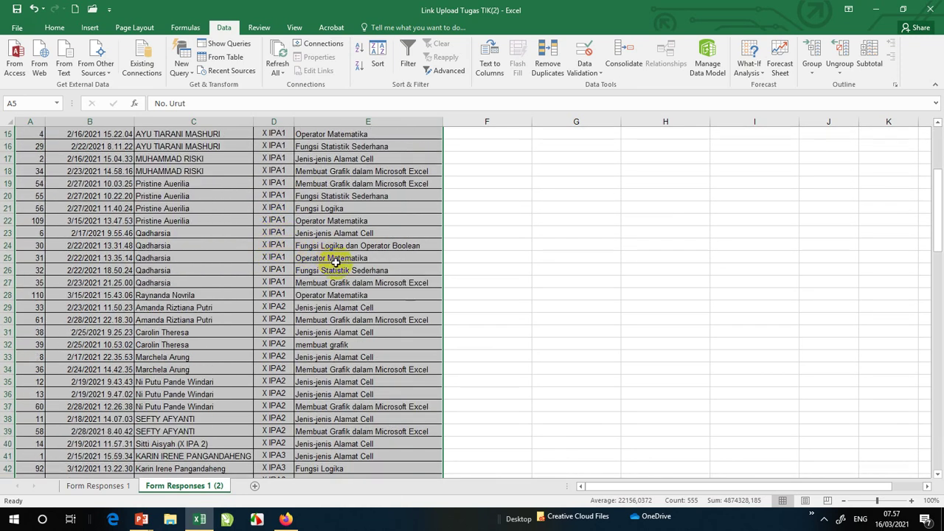
{"action": "left_click_drag", "start_coordinate": [937, 231], "coordinate": [874, 95]}
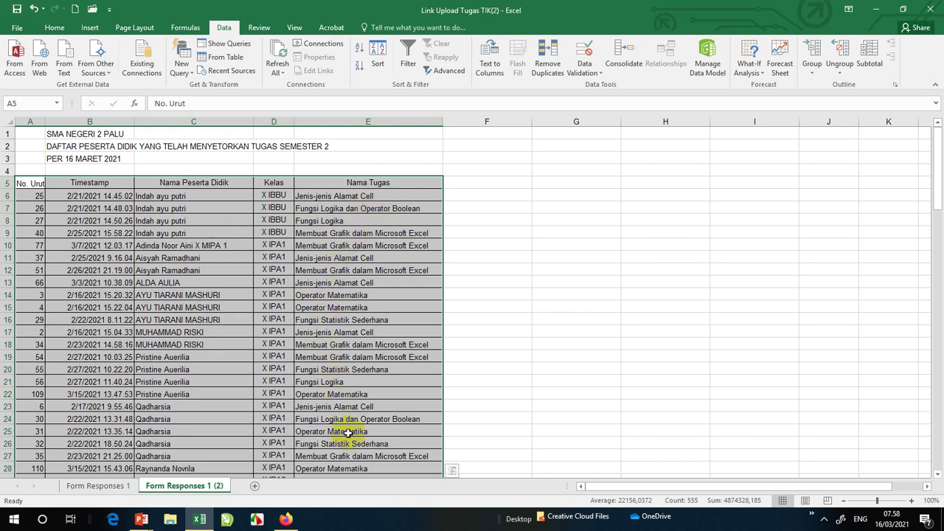
{"action": "scroll", "coordinate": [343, 434], "scroll_direction": "down", "scroll_amount": 3}
{"action": "scroll", "coordinate": [327, 246], "scroll_direction": "up", "scroll_amount": 2}
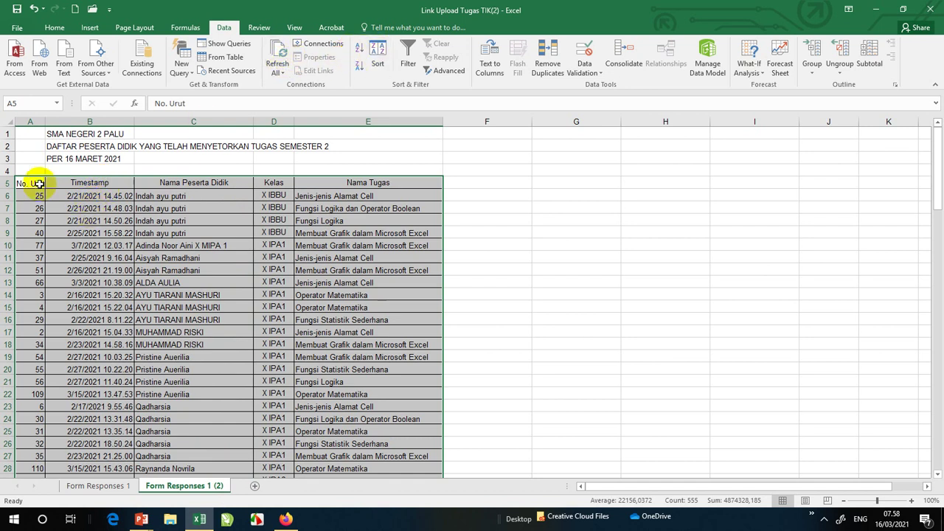
- Open the table's Sort settings, add an empty level below Kelas and delete it, and reselect Nama Peserta Didik as the second key
{"action": "left_click", "coordinate": [377, 50]}
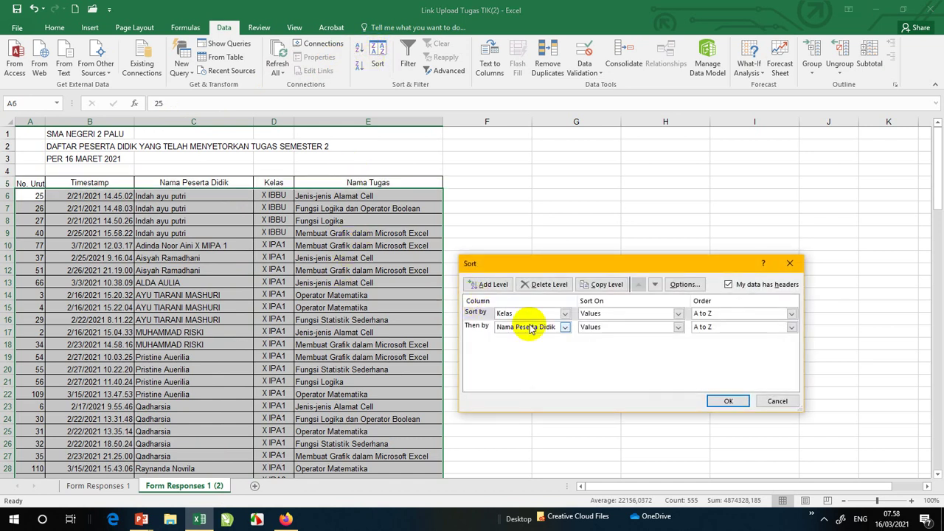
{"action": "left_click", "coordinate": [494, 285]}
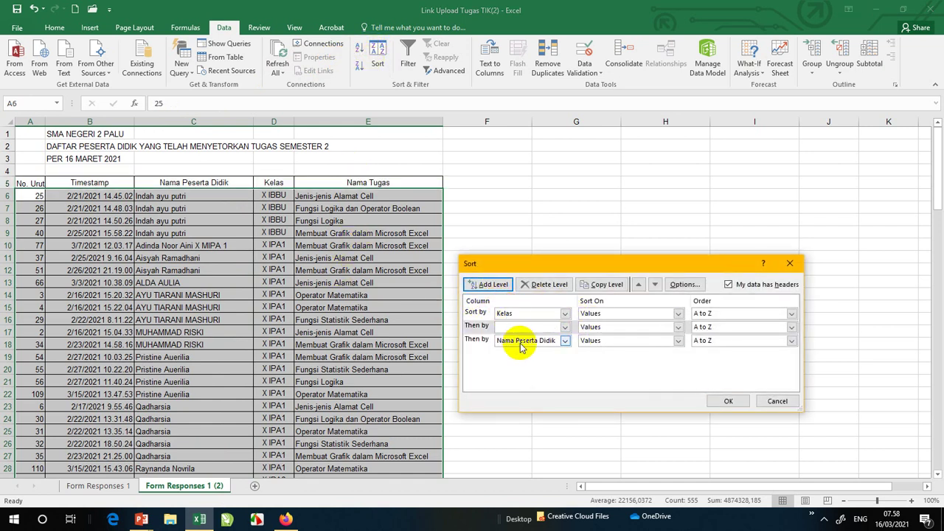
{"action": "left_click", "coordinate": [546, 284]}
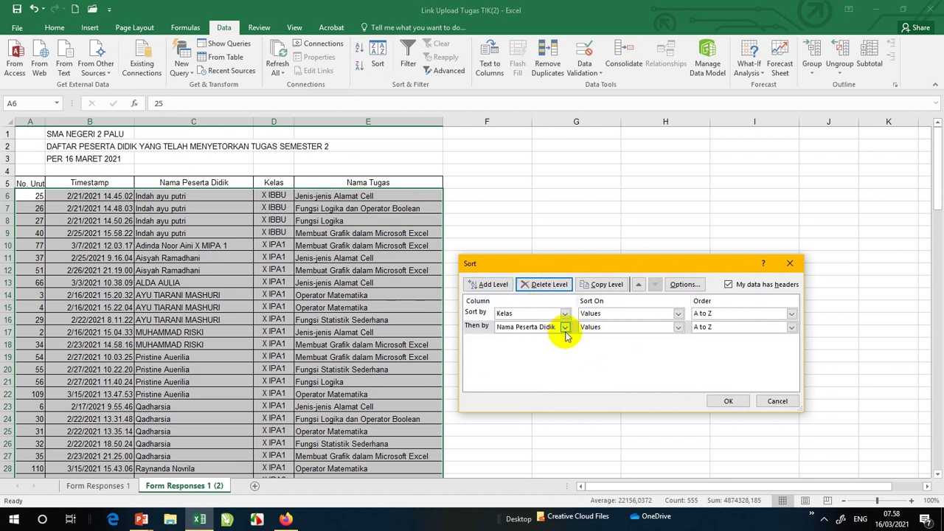
{"action": "left_click", "coordinate": [565, 328]}
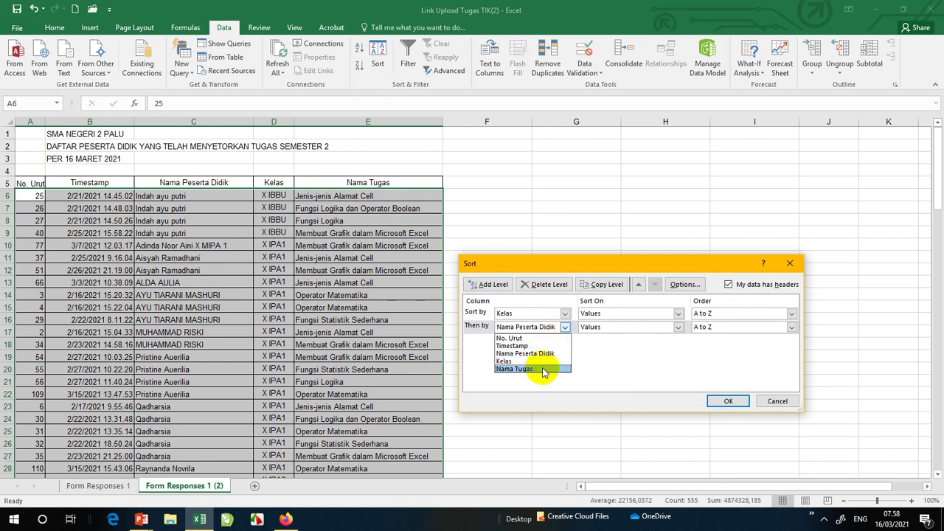
{"action": "left_click", "coordinate": [544, 355]}
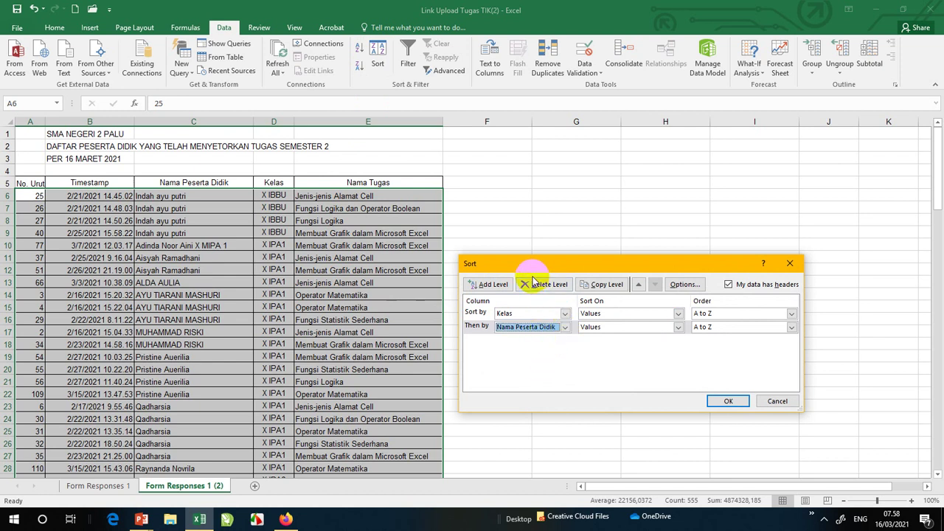
- Add a third sort level by Timestamp, Oldest to Newest, and apply the three-level sort
{"action": "left_click", "coordinate": [492, 284]}
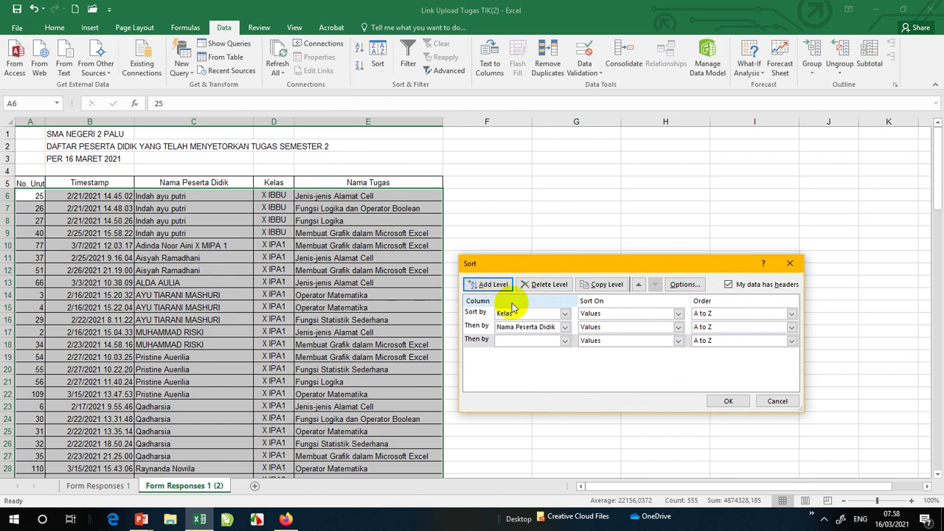
{"action": "left_click", "coordinate": [564, 341]}
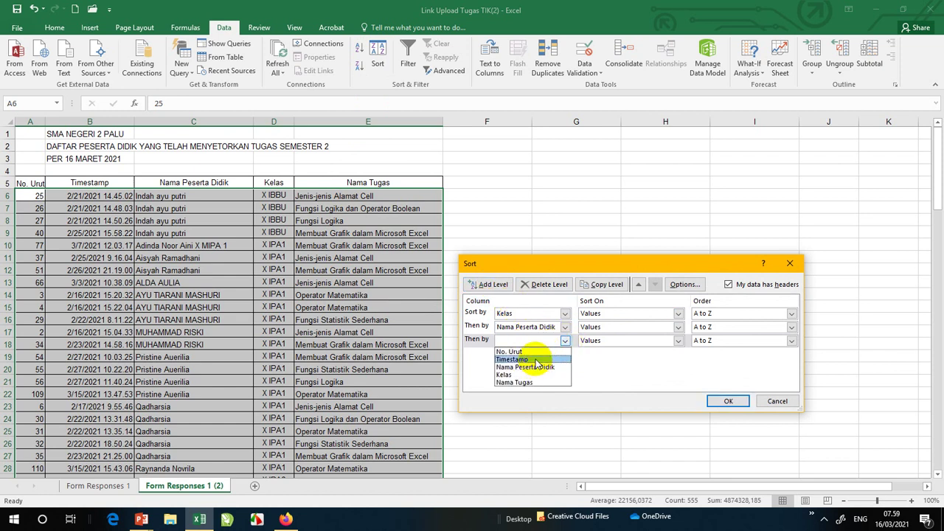
{"action": "left_click", "coordinate": [537, 358]}
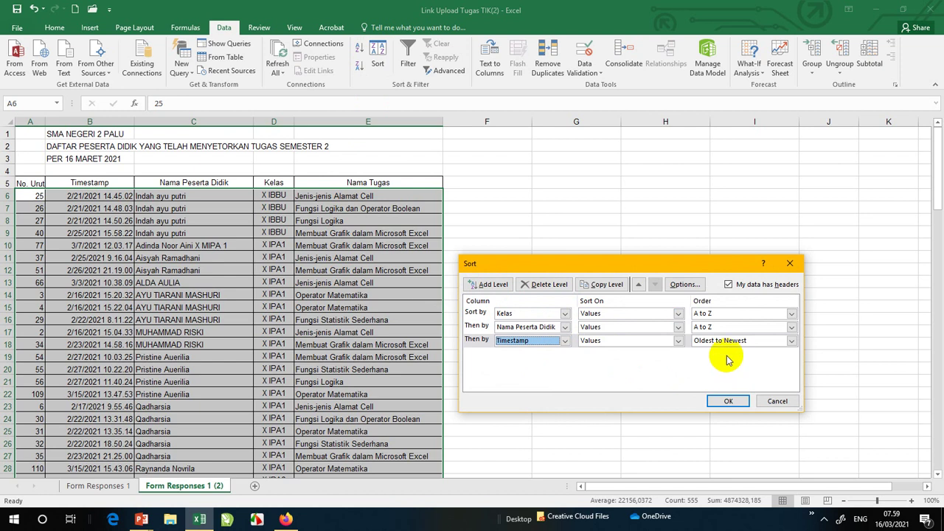
{"action": "left_click", "coordinate": [727, 401]}
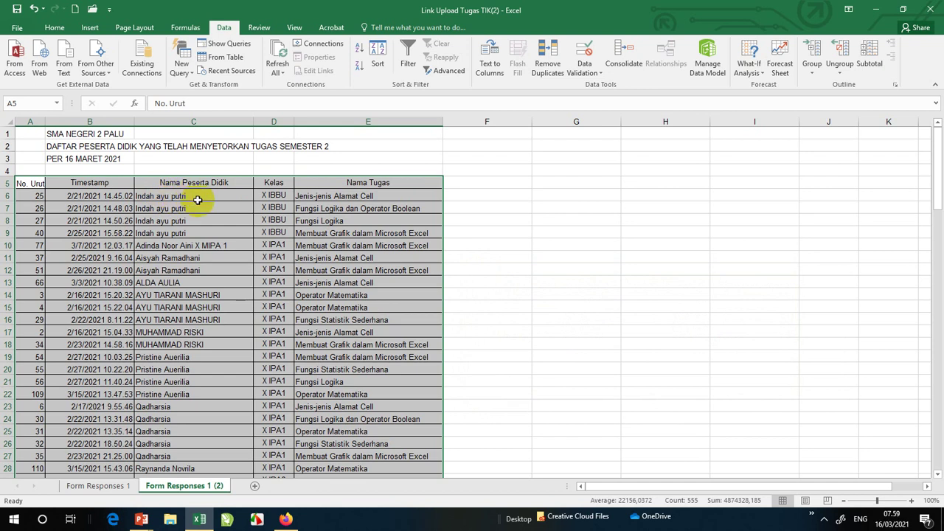
- Examine the timestamp order in rows 6 to 9 and the names and assignments of the student in rows 14 to 16
{"action": "left_click", "coordinate": [92, 196]}
{"action": "left_click", "coordinate": [95, 208]}
{"action": "left_click", "coordinate": [97, 221]}
{"action": "left_click", "coordinate": [105, 233]}
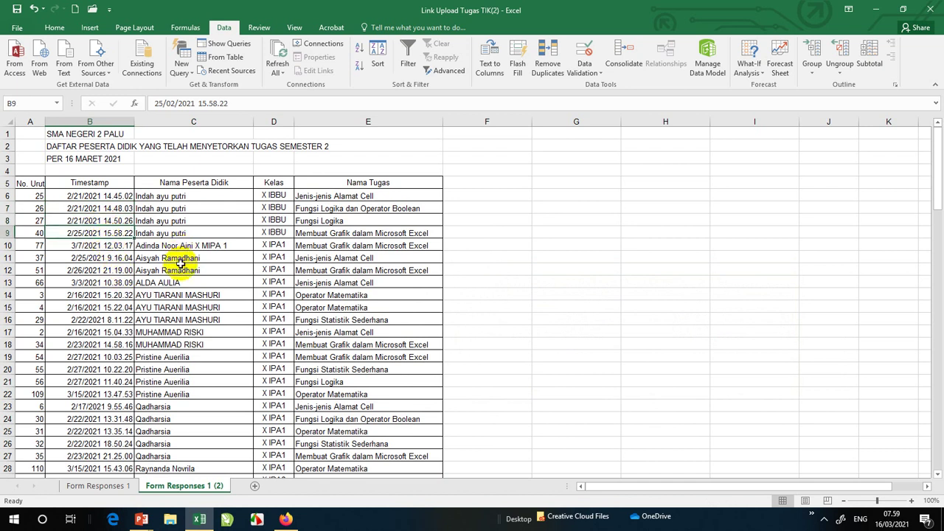
{"action": "scroll", "coordinate": [179, 266], "scroll_direction": "down", "scroll_amount": 2}
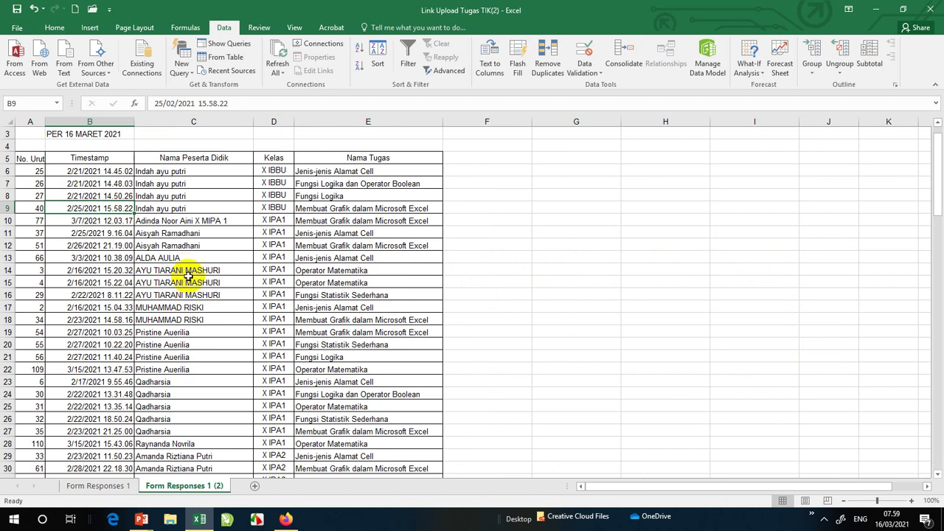
{"action": "left_click", "coordinate": [232, 271]}
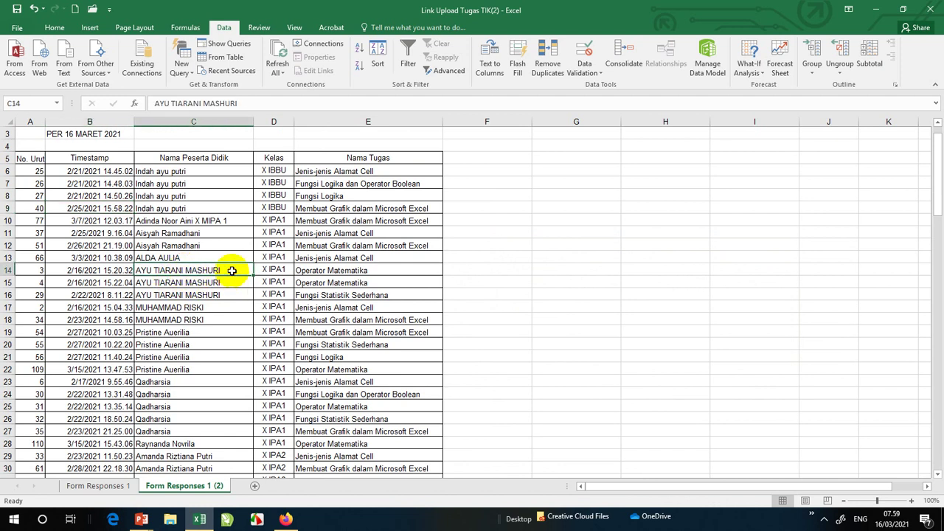
{"action": "left_click", "coordinate": [232, 295]}
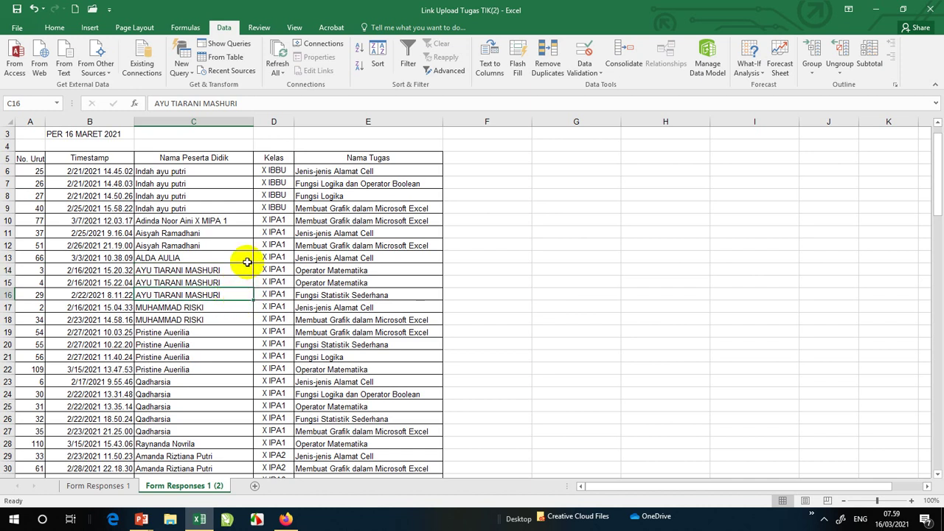
{"action": "left_click_drag", "start_coordinate": [353, 271], "coordinate": [352, 284]}
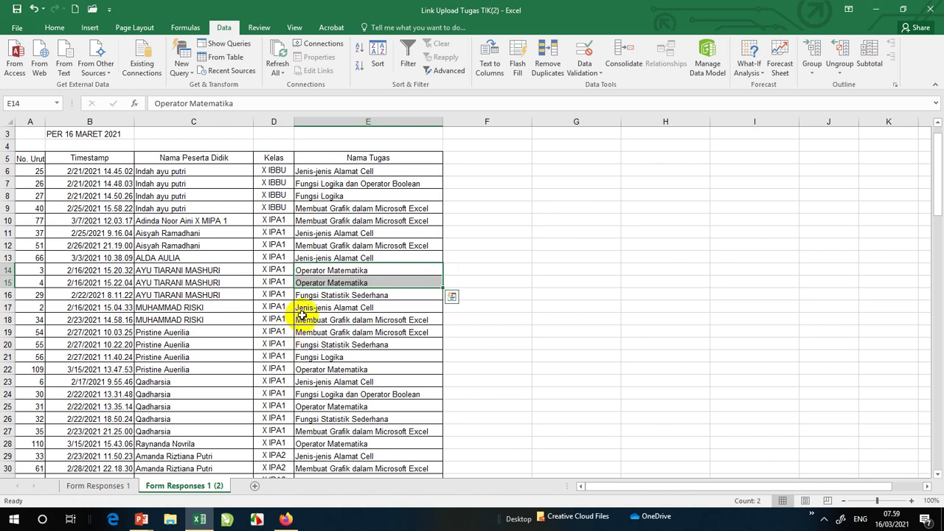
{"action": "left_click", "coordinate": [378, 295]}
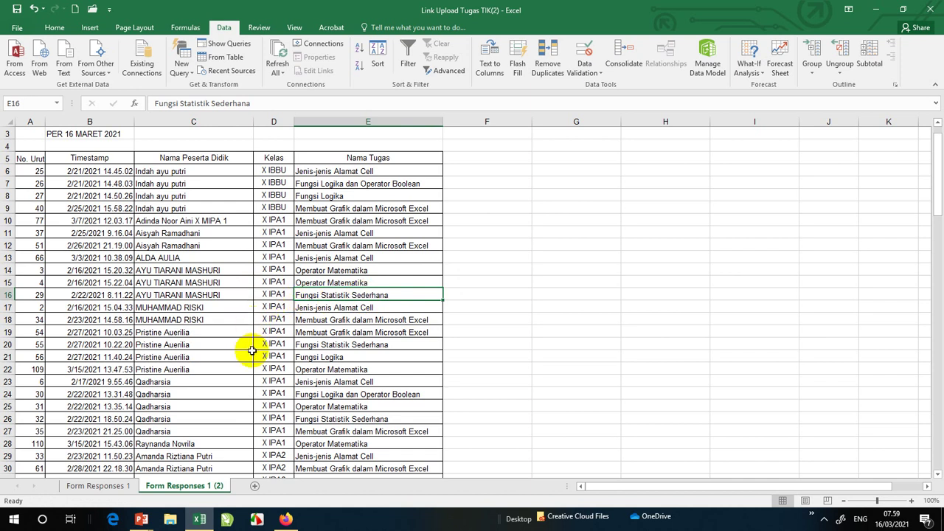
{"action": "scroll", "coordinate": [249, 369], "scroll_direction": "down", "scroll_amount": 1}
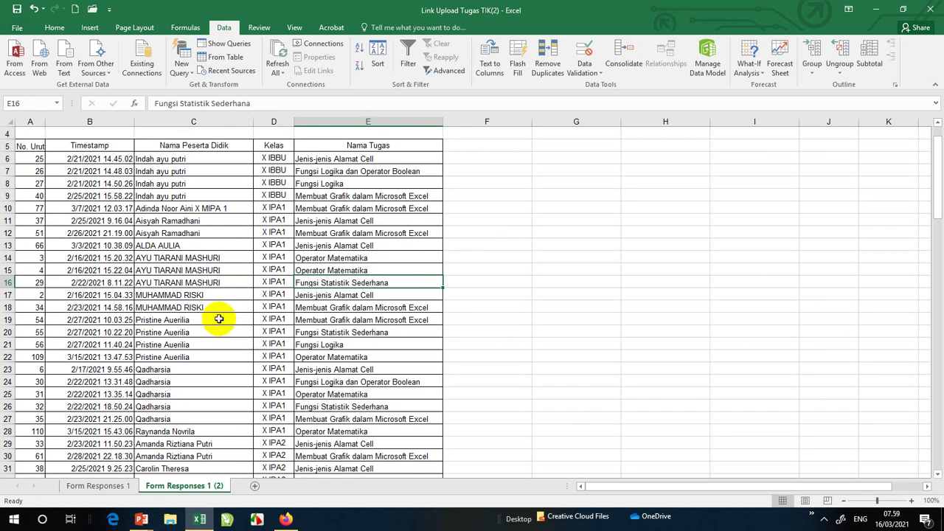
{"action": "scroll", "coordinate": [219, 319], "scroll_direction": "up", "scroll_amount": 1}
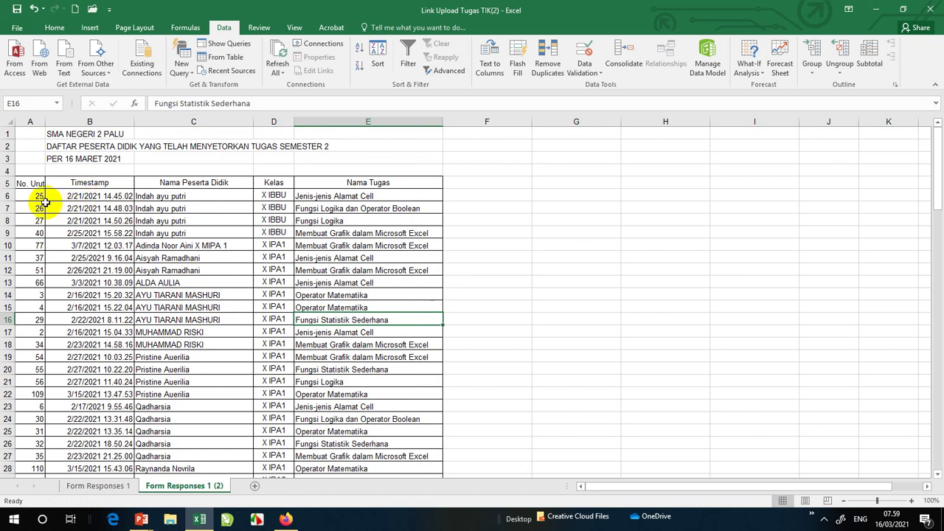
- Turn on filtering for the table and filter Kelas to show only class X IPA1
{"action": "left_click", "coordinate": [235, 196]}
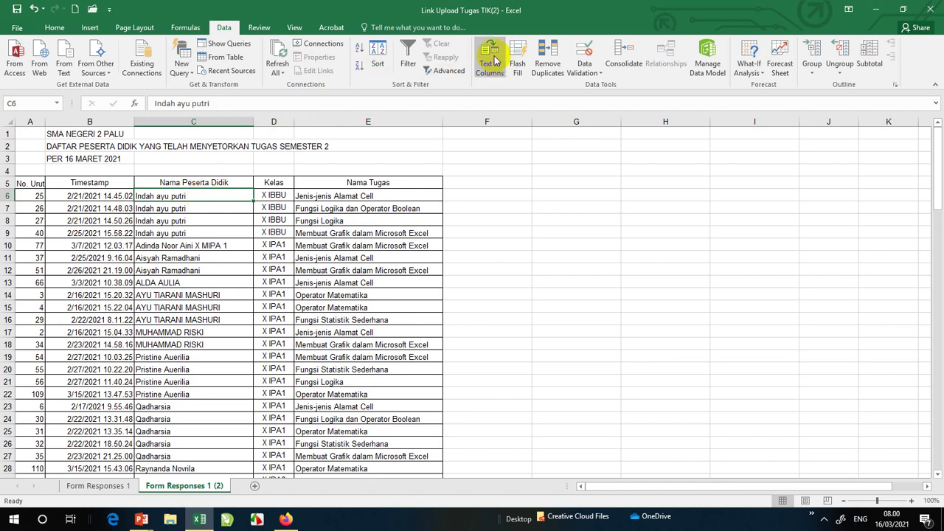
{"action": "left_click", "coordinate": [407, 59]}
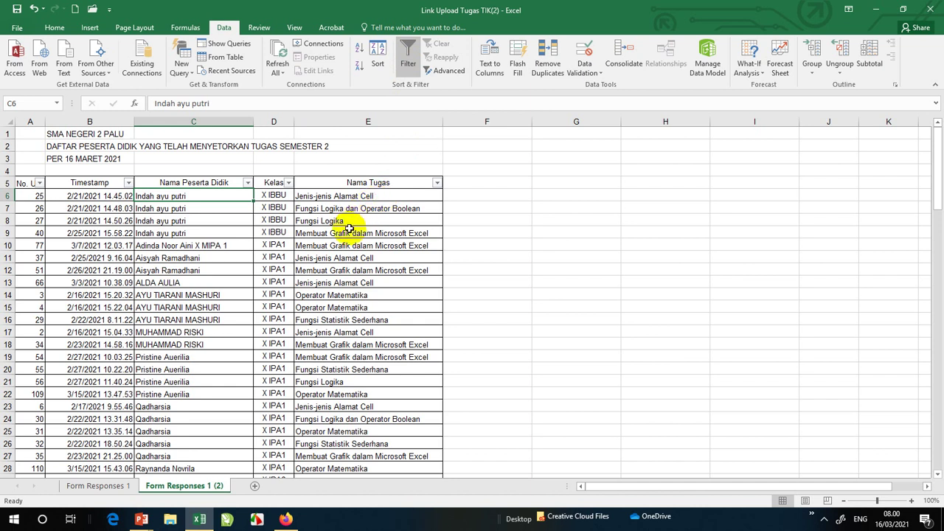
{"action": "left_click", "coordinate": [291, 183]}
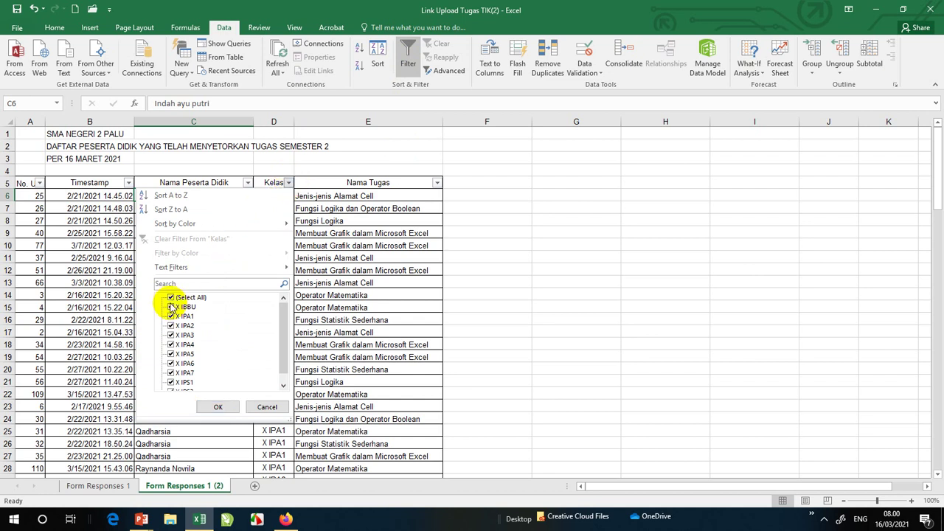
{"action": "left_click", "coordinate": [172, 298]}
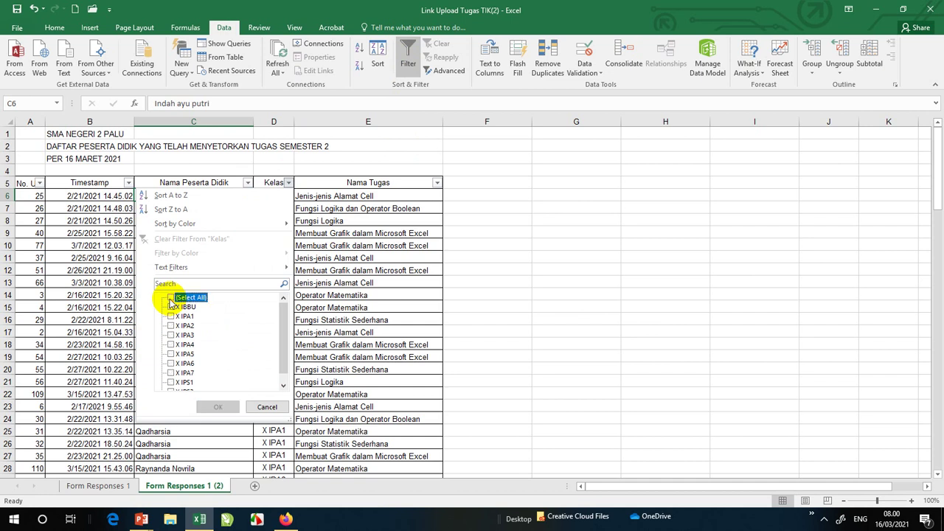
{"action": "left_click", "coordinate": [171, 316]}
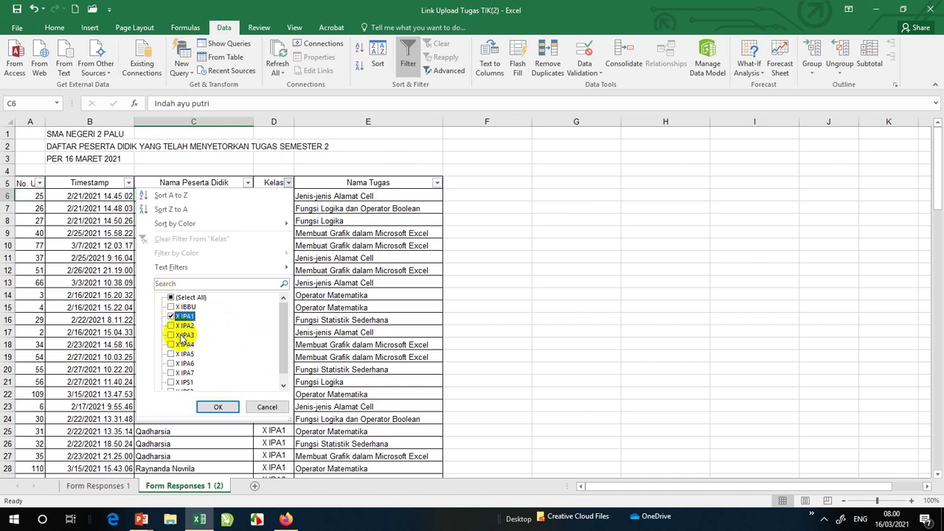
{"action": "left_click", "coordinate": [221, 407]}
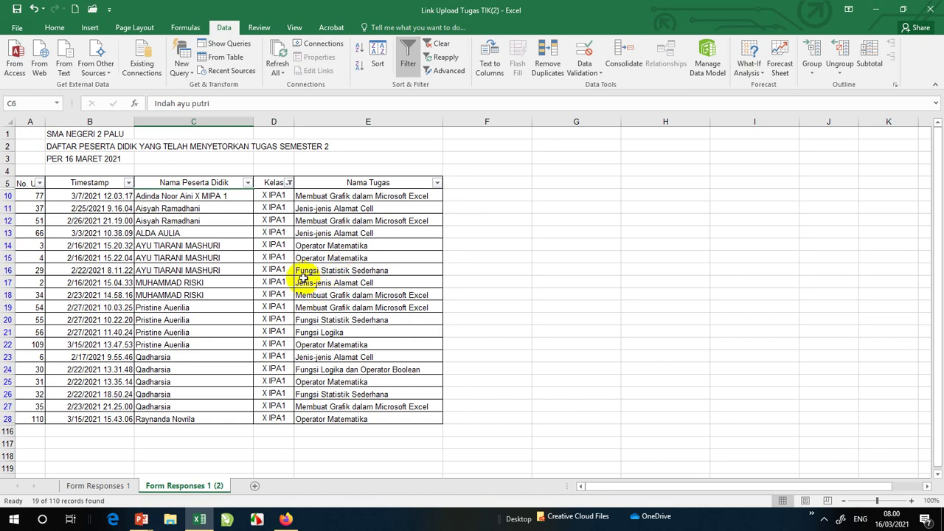
- Change the Kelas filter to show only class X IPA7
{"action": "left_click", "coordinate": [287, 183]}
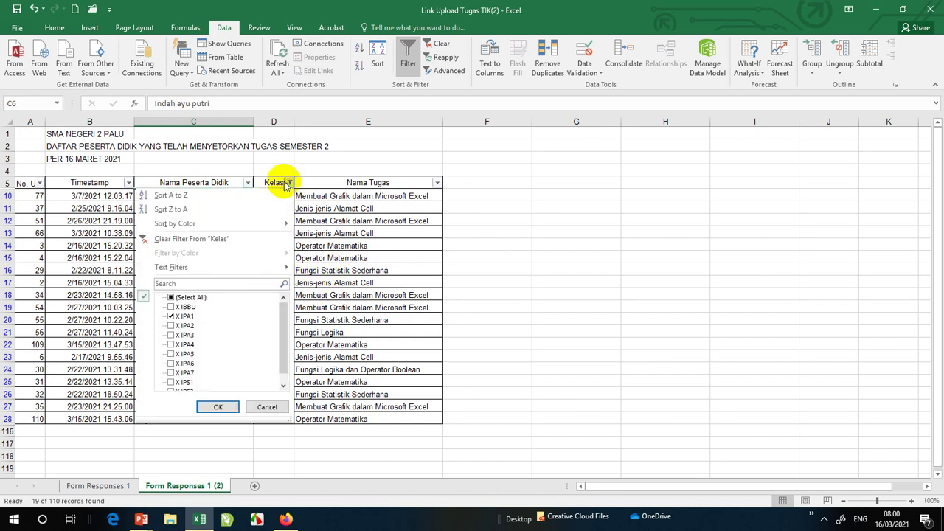
{"action": "left_click", "coordinate": [172, 298]}
{"action": "left_click", "coordinate": [172, 298]}
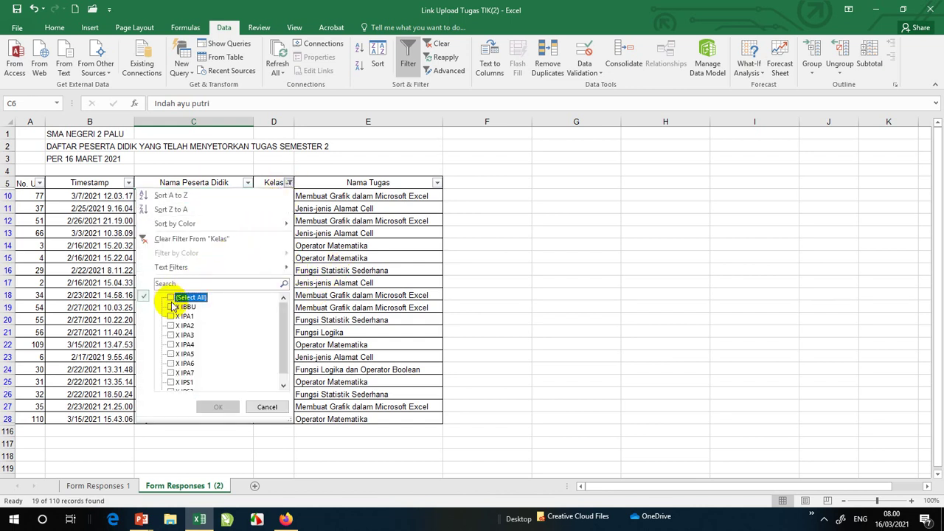
{"action": "left_click", "coordinate": [171, 373]}
{"action": "left_click", "coordinate": [217, 407]}
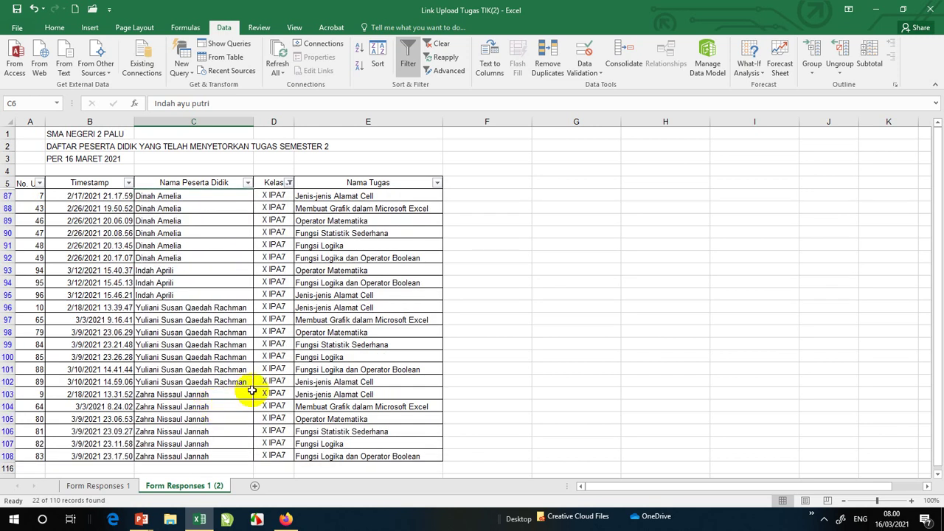
- Look through the filtered X IPA7 records and turn off filtering for the table
{"action": "scroll", "coordinate": [252, 391], "scroll_direction": "down", "scroll_amount": 2}
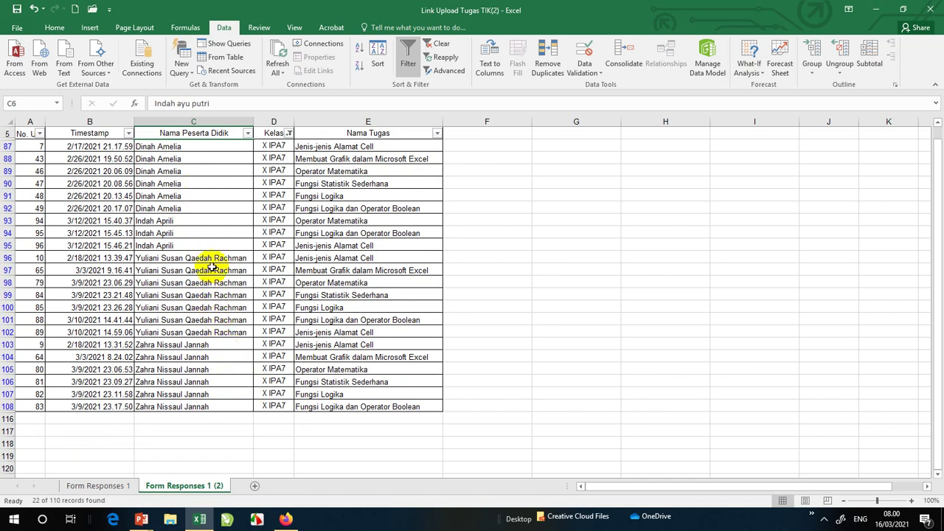
{"action": "scroll", "coordinate": [219, 305], "scroll_direction": "up", "scroll_amount": 2}
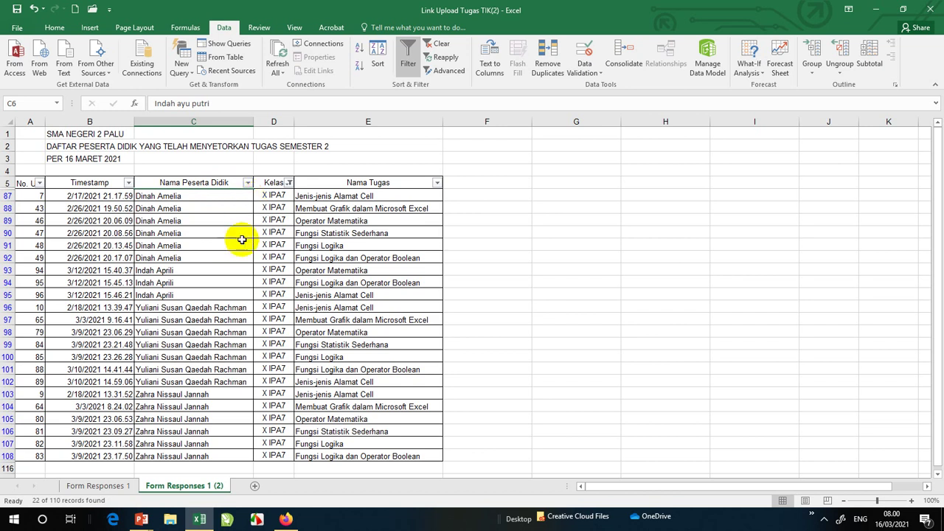
{"action": "scroll", "coordinate": [343, 336], "scroll_direction": "down", "scroll_amount": 2}
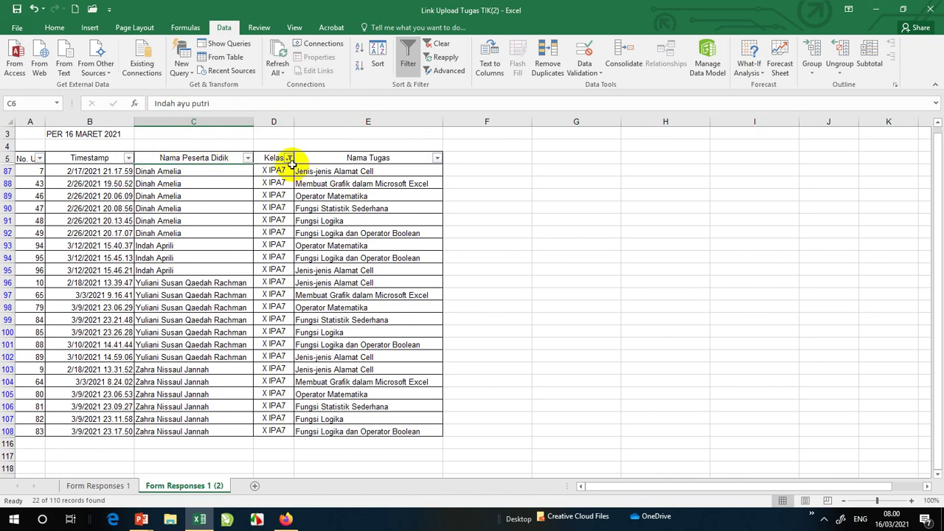
{"action": "left_click", "coordinate": [407, 53]}
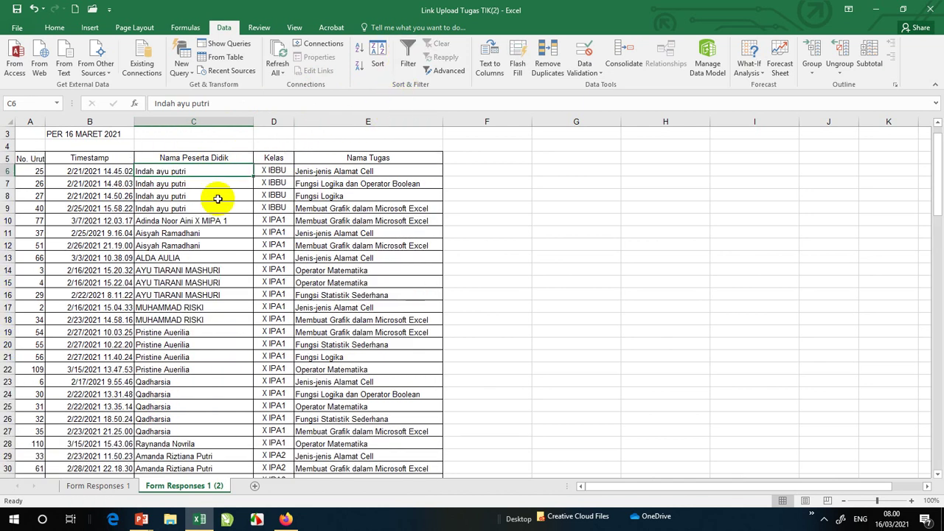
{"action": "scroll", "coordinate": [129, 230], "scroll_direction": "up", "scroll_amount": 1}
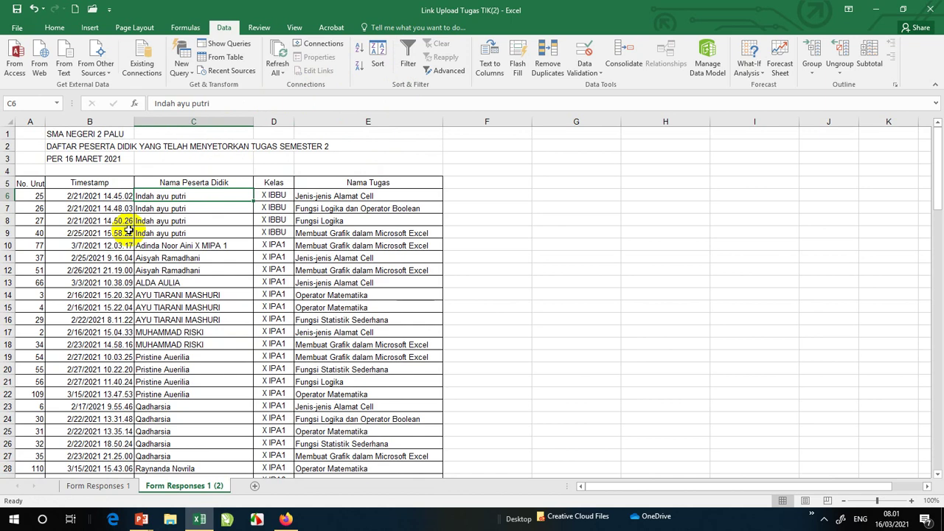
- Select the whole table with headers, A5:E115, reapply the sort by Kelas, Nama Peserta Didik and Timestamp, and look through the records
{"action": "left_click_drag", "start_coordinate": [22, 183], "coordinate": [344, 443]}
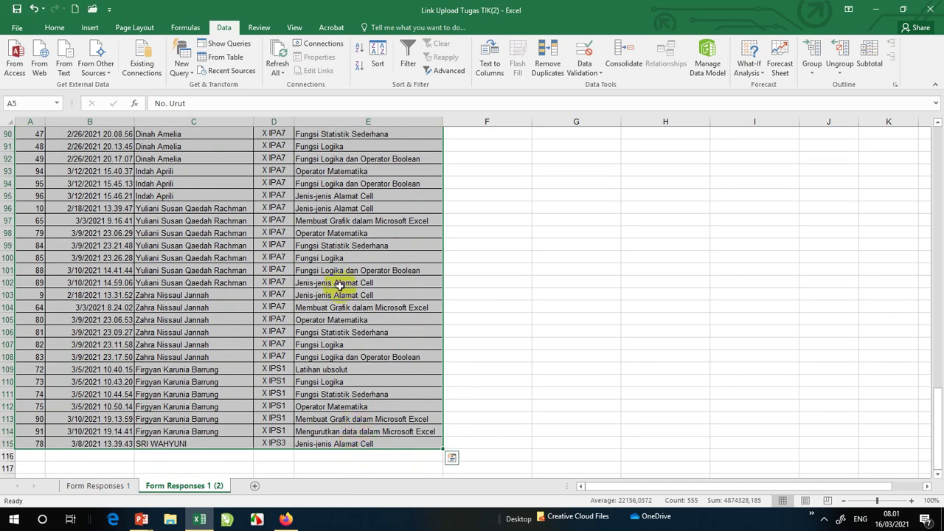
{"action": "left_click", "coordinate": [379, 46]}
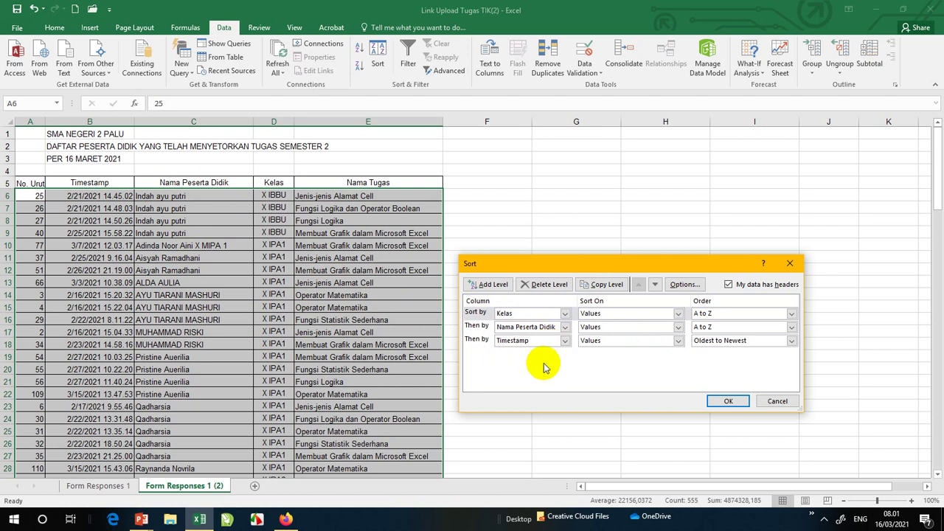
{"action": "left_click", "coordinate": [723, 400]}
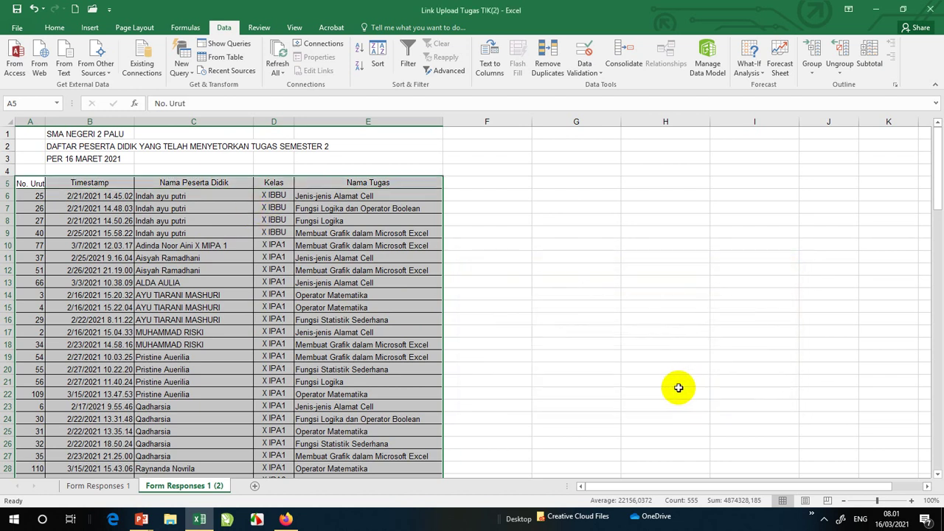
{"action": "scroll", "coordinate": [305, 292], "scroll_direction": "down", "scroll_amount": 5}
{"action": "scroll", "coordinate": [309, 270], "scroll_direction": "down", "scroll_amount": 3}
{"action": "scroll", "coordinate": [308, 209], "scroll_direction": "up", "scroll_amount": 6}
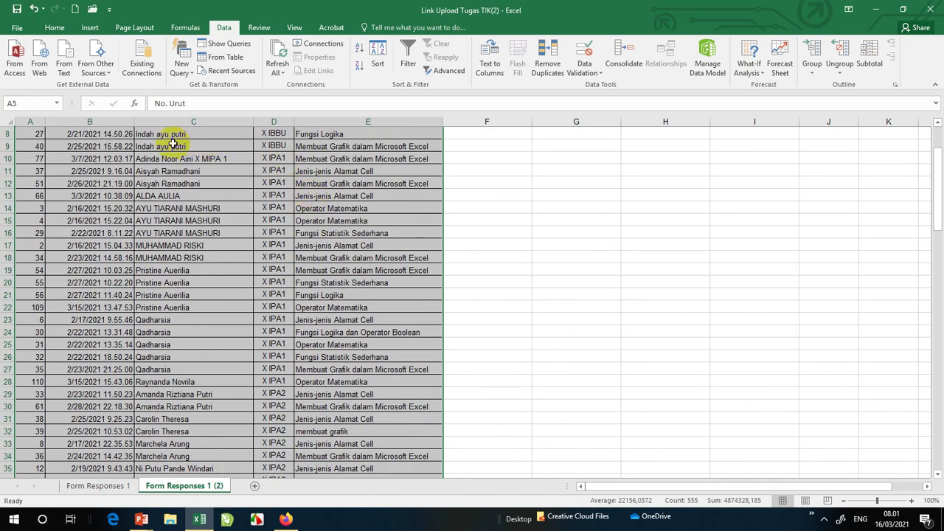
- Start a subtotal on the selected table, grouping at each change in Kelas with the Count function
{"action": "scroll", "coordinate": [171, 145], "scroll_direction": "up", "scroll_amount": 1}
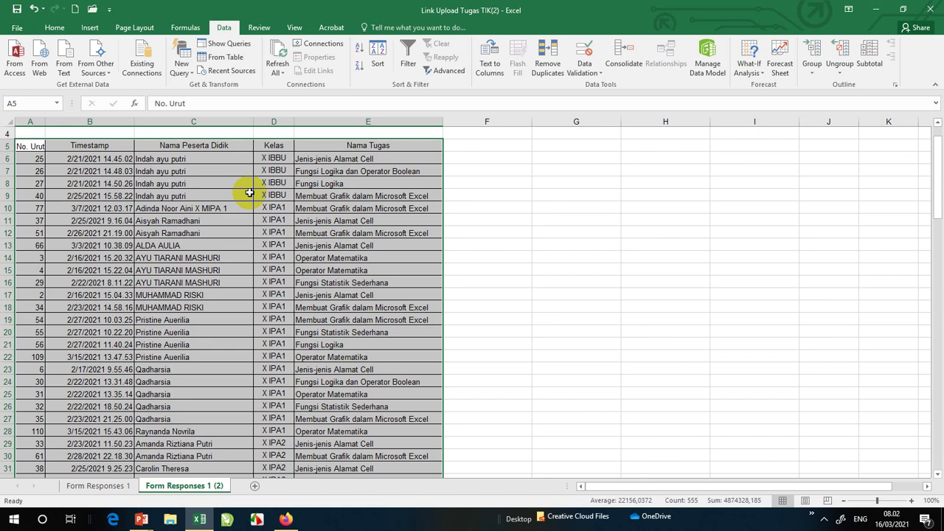
{"action": "scroll", "coordinate": [278, 183], "scroll_direction": "up", "scroll_amount": 1}
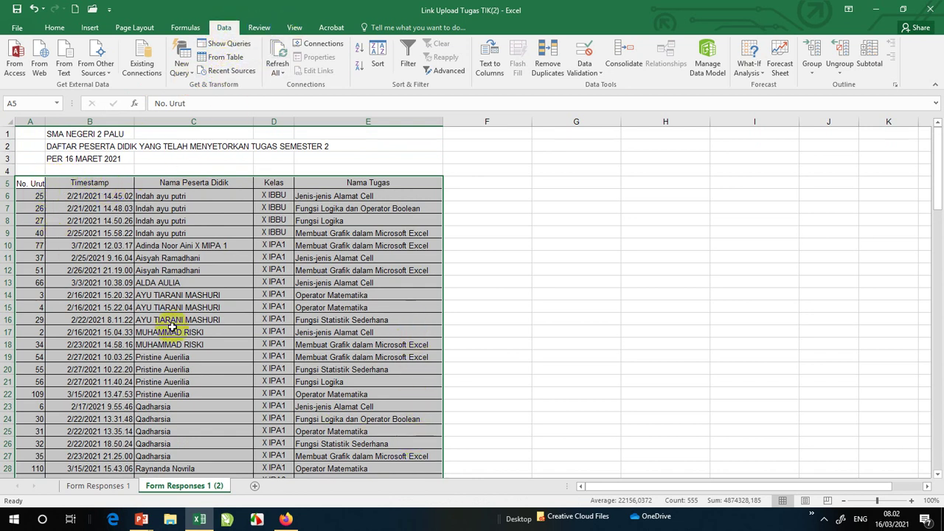
{"action": "scroll", "coordinate": [378, 447], "scroll_direction": "down", "scroll_amount": 2}
{"action": "scroll", "coordinate": [378, 446], "scroll_direction": "down", "scroll_amount": 3}
{"action": "scroll", "coordinate": [400, 421], "scroll_direction": "up", "scroll_amount": 2}
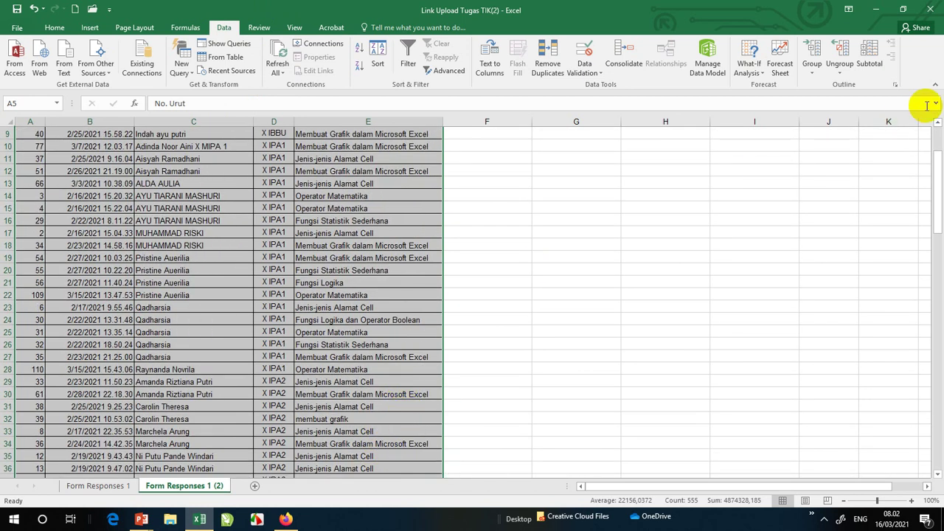
{"action": "left_click", "coordinate": [870, 59]}
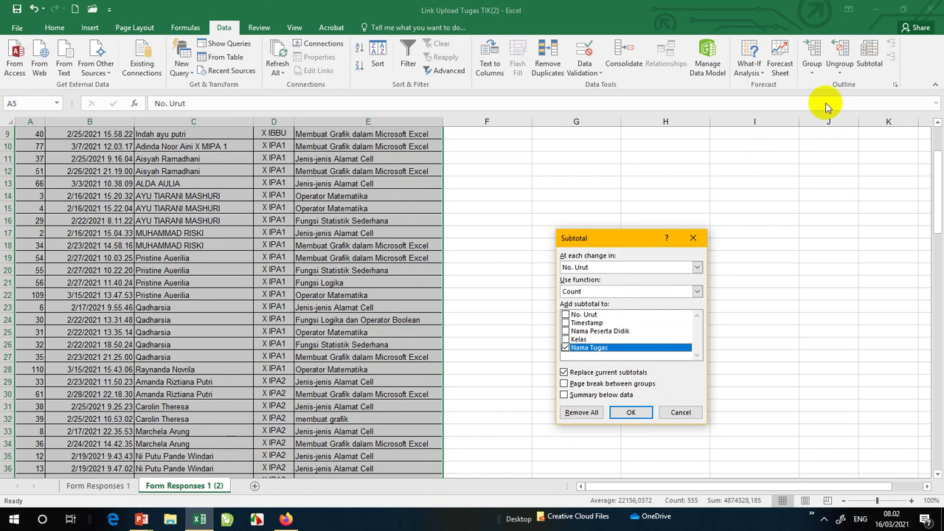
{"action": "left_click_drag", "start_coordinate": [601, 240], "coordinate": [526, 177]}
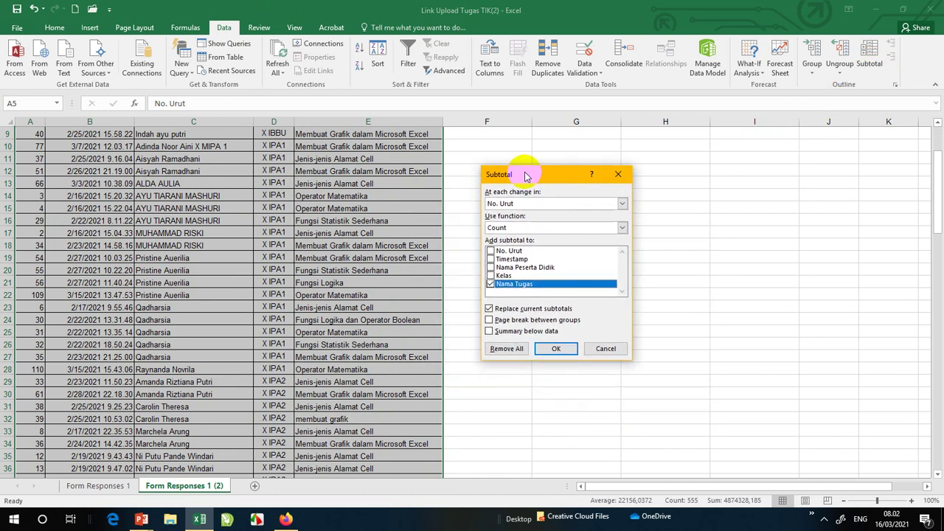
{"action": "left_click", "coordinate": [583, 203]}
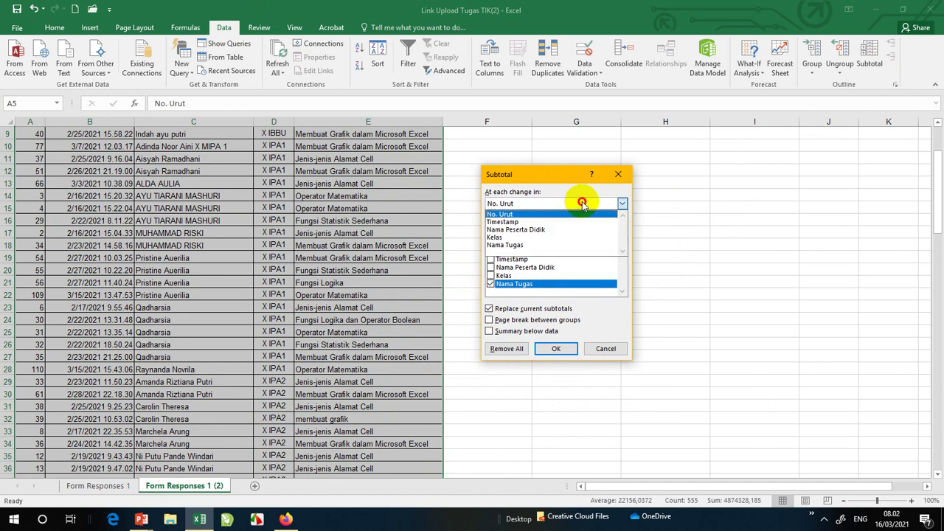
{"action": "left_click", "coordinate": [528, 237]}
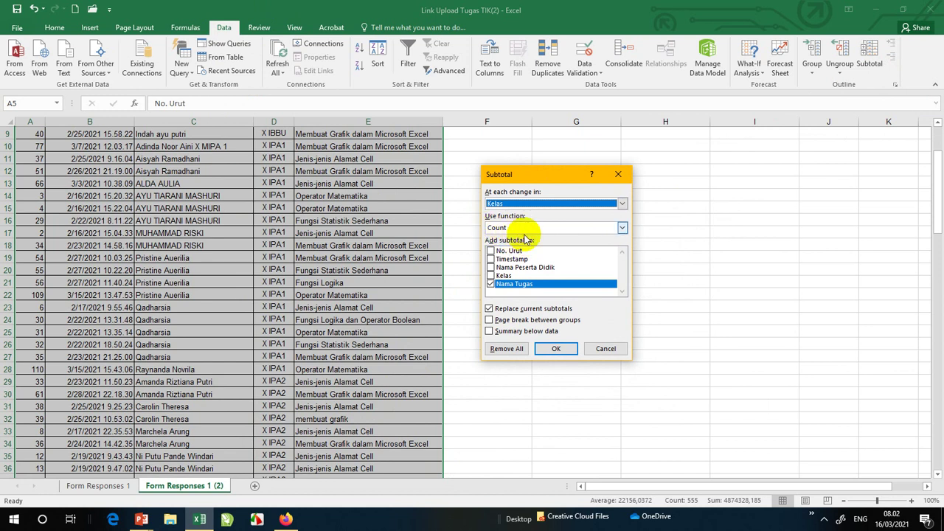
{"action": "left_click", "coordinate": [622, 228]}
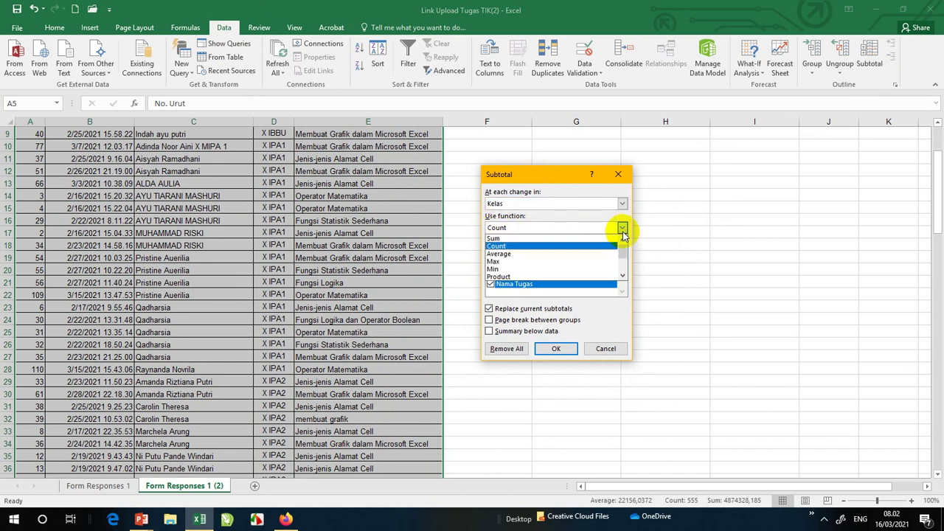
{"action": "left_click", "coordinate": [590, 246]}
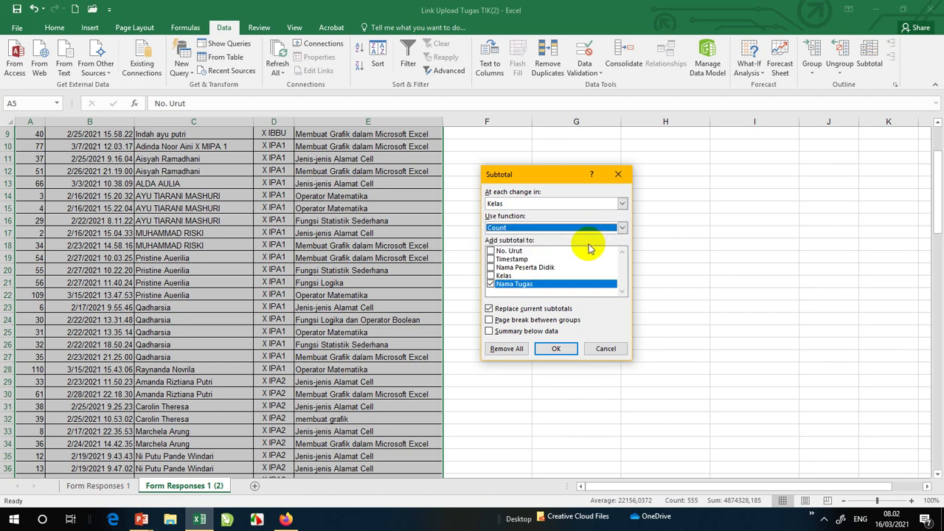
- Add the subtotal to Kelas instead of Nama Tugas, enable Summary below data, and apply it
{"action": "left_click", "coordinate": [491, 285]}
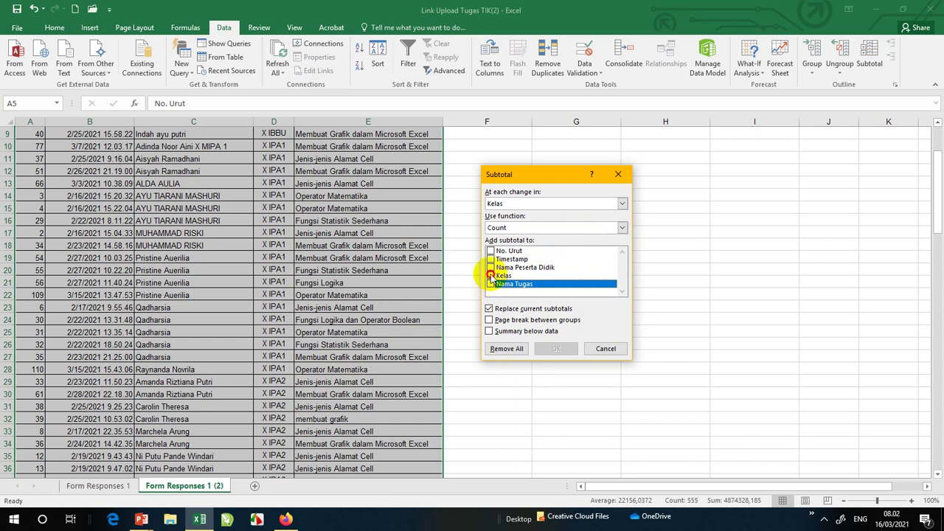
{"action": "left_click", "coordinate": [490, 275]}
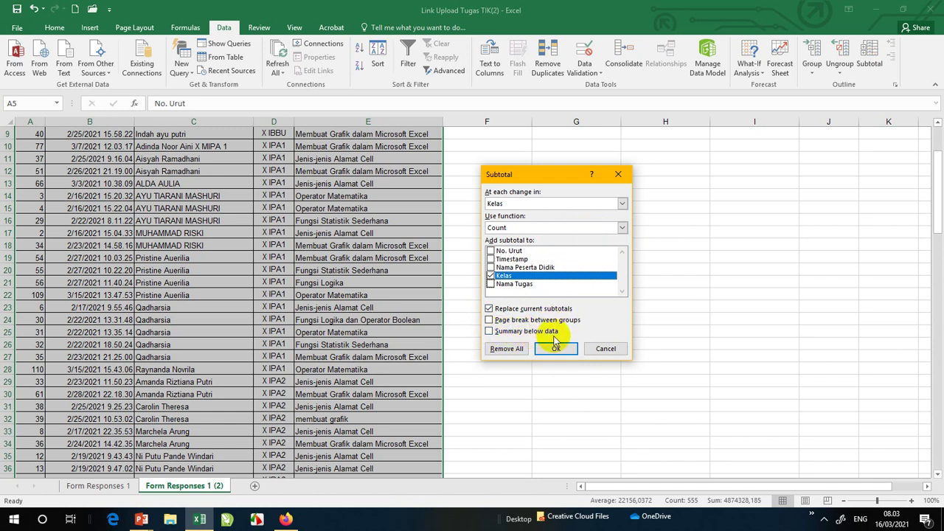
{"action": "left_click", "coordinate": [490, 331]}
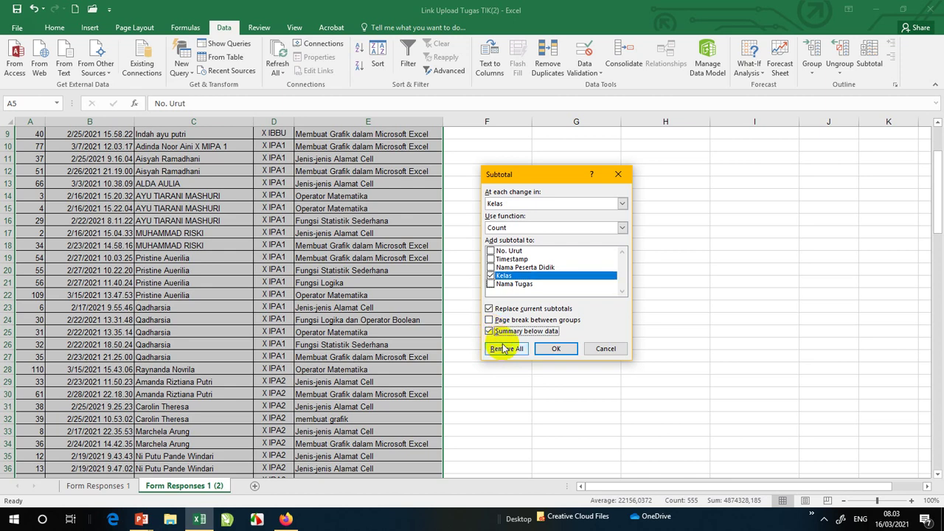
{"action": "left_click", "coordinate": [553, 348]}
- Examine the X IBBU count formula in D10 and the repeated Operator Matematika submissions in E15:E16
{"action": "scroll", "coordinate": [443, 280], "scroll_direction": "up", "scroll_amount": 3}
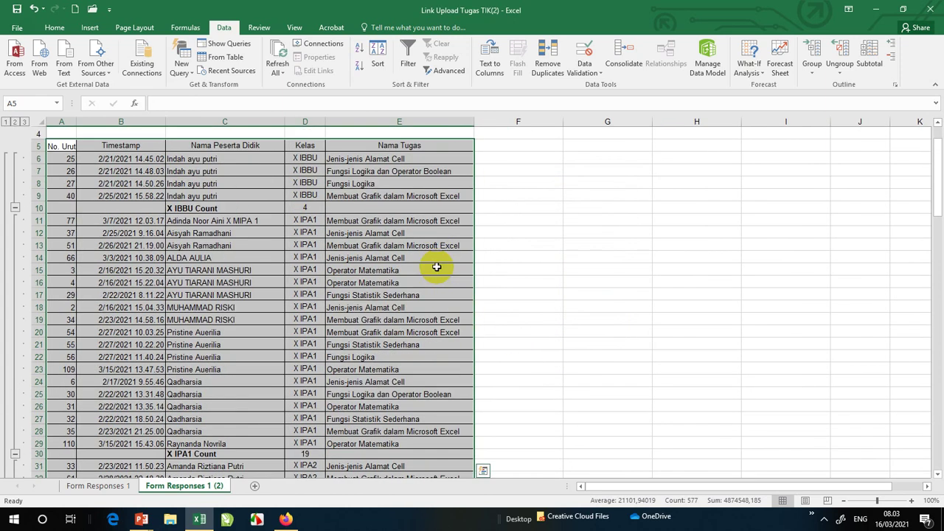
{"action": "scroll", "coordinate": [273, 254], "scroll_direction": "down", "scroll_amount": 1}
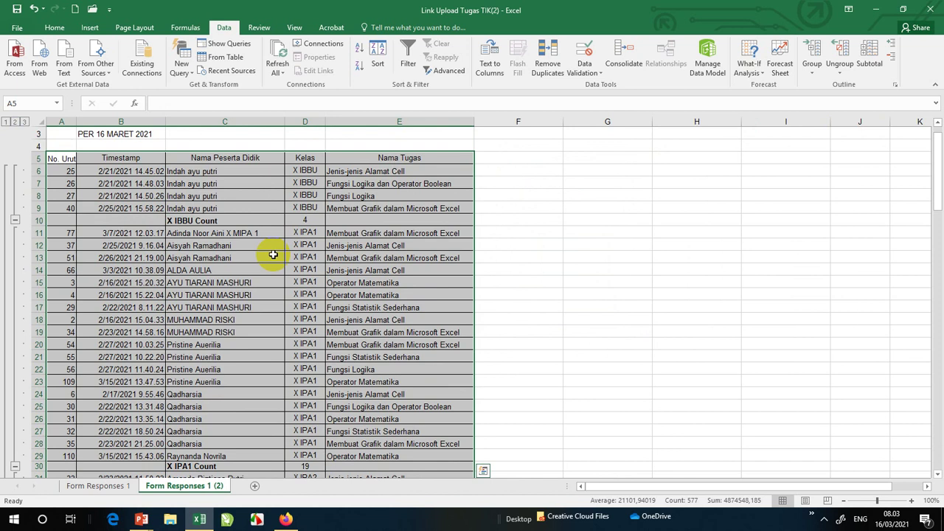
{"action": "left_click", "coordinate": [295, 230]}
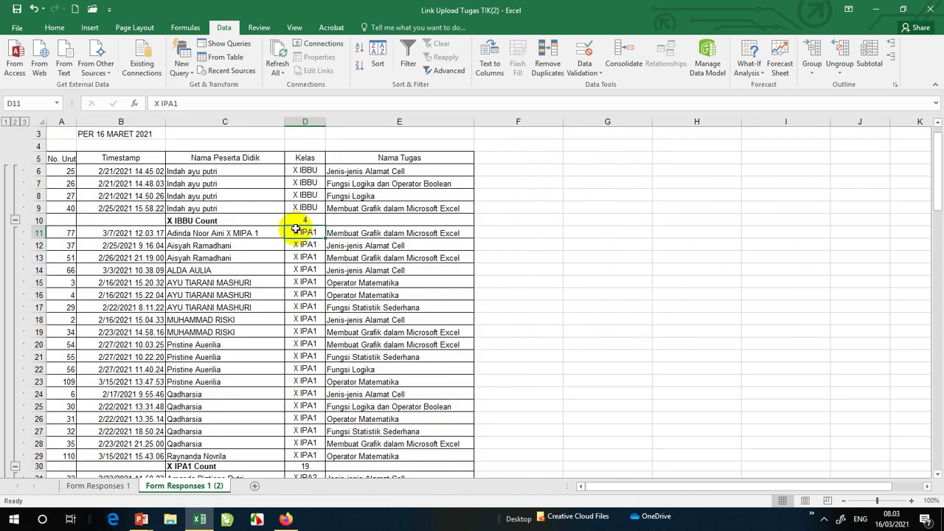
{"action": "left_click", "coordinate": [301, 219]}
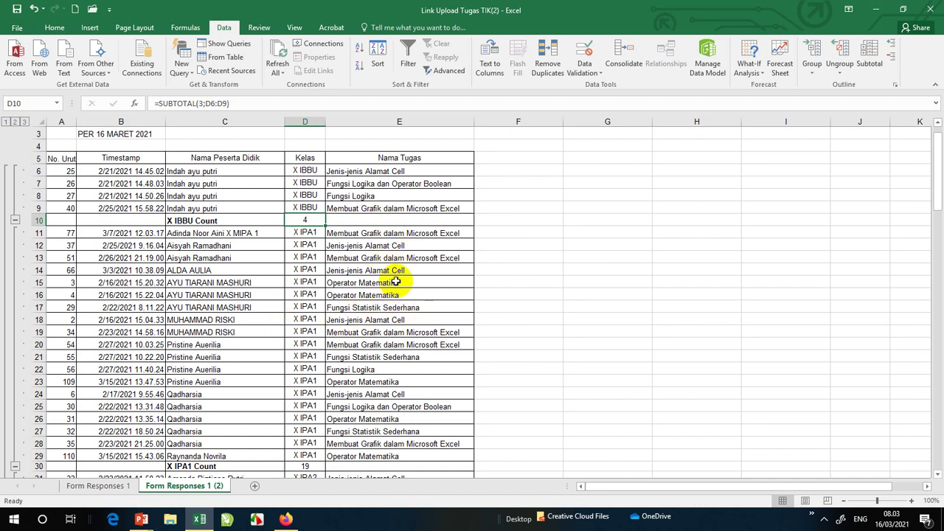
{"action": "scroll", "coordinate": [396, 282], "scroll_direction": "down", "scroll_amount": 1}
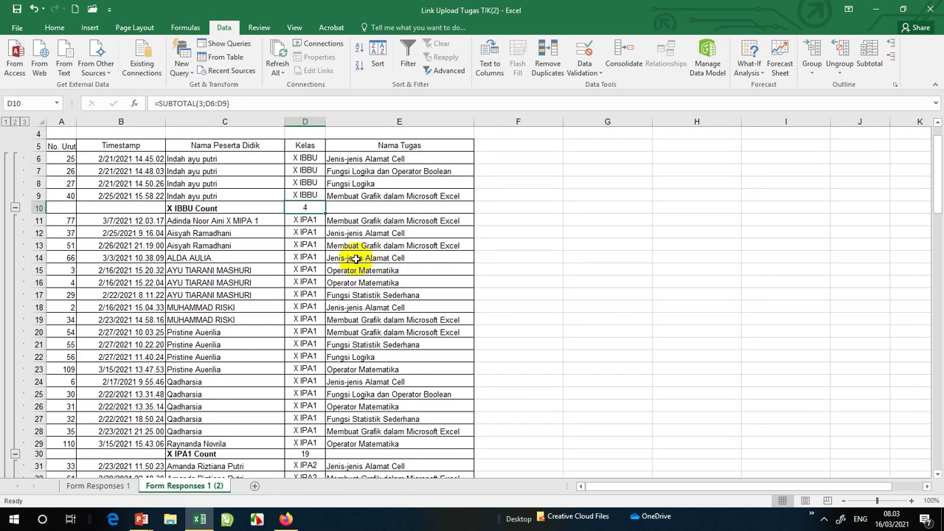
{"action": "scroll", "coordinate": [292, 195], "scroll_direction": "down", "scroll_amount": 1}
{"action": "scroll", "coordinate": [280, 193], "scroll_direction": "down", "scroll_amount": 1}
{"action": "scroll", "coordinate": [227, 199], "scroll_direction": "down", "scroll_amount": 1}
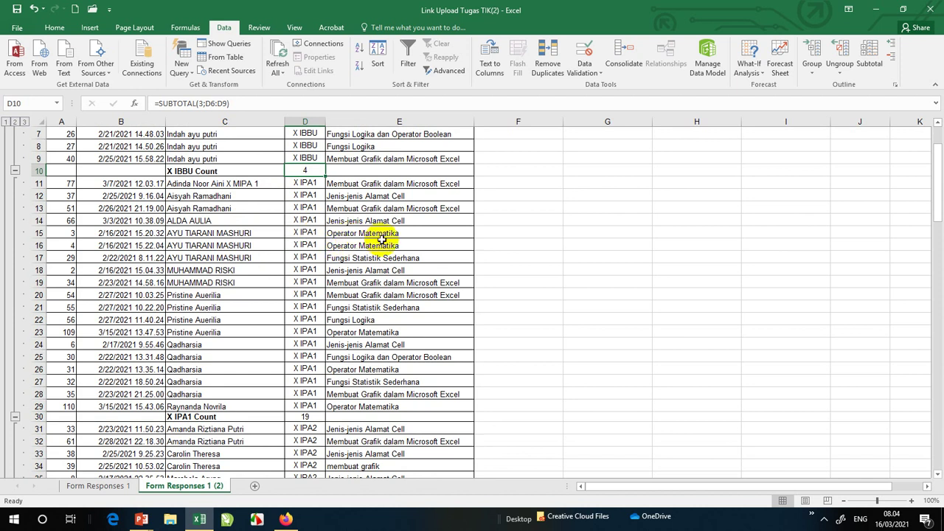
{"action": "left_click_drag", "start_coordinate": [390, 242], "coordinate": [390, 235]}
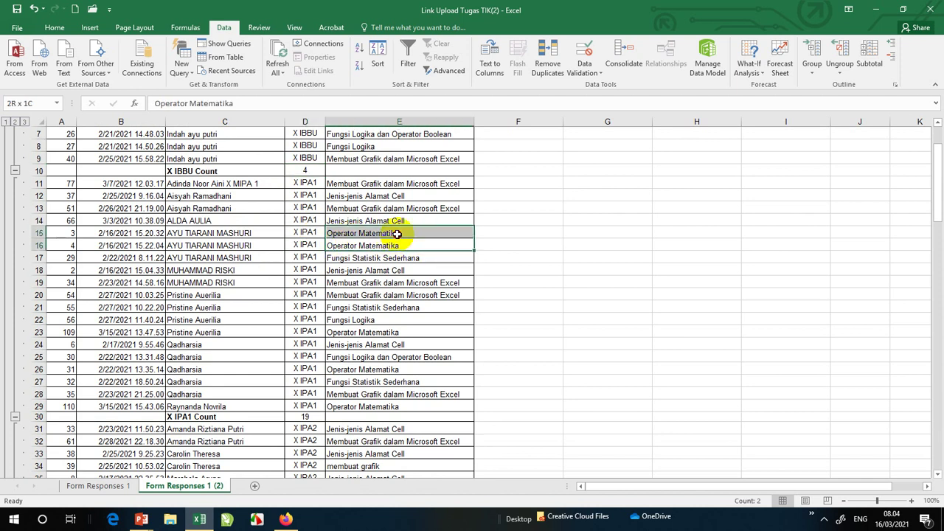
{"action": "left_click", "coordinate": [379, 263]}
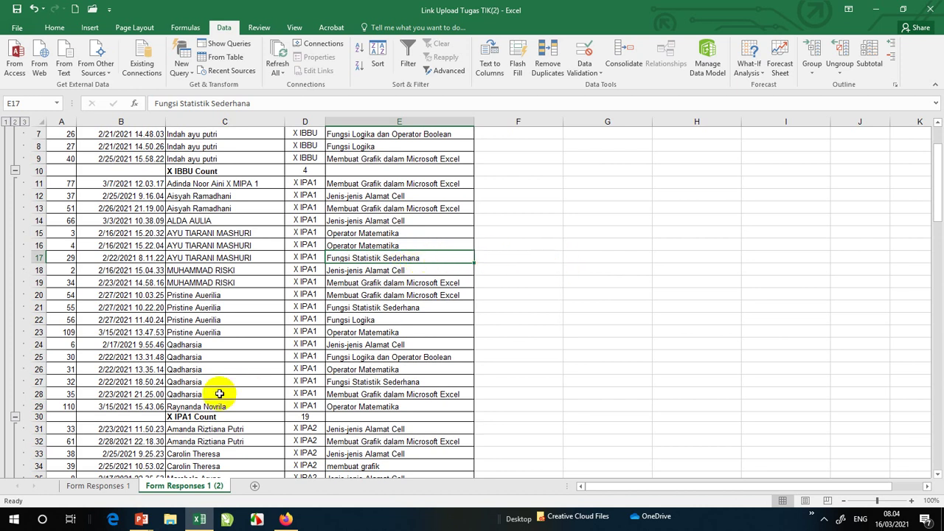
- On the Form Responses 1 sheet, open the uploaded assignment file linked in J67 in the browser
{"action": "left_click", "coordinate": [111, 486]}
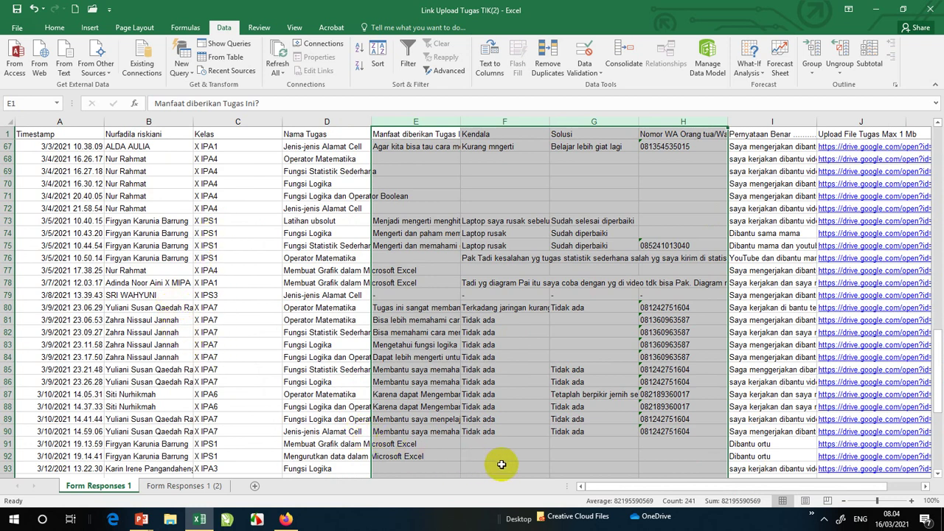
{"action": "left_click_drag", "start_coordinate": [611, 493], "coordinate": [643, 488]}
{"action": "left_click_drag", "start_coordinate": [702, 478], "coordinate": [712, 476]}
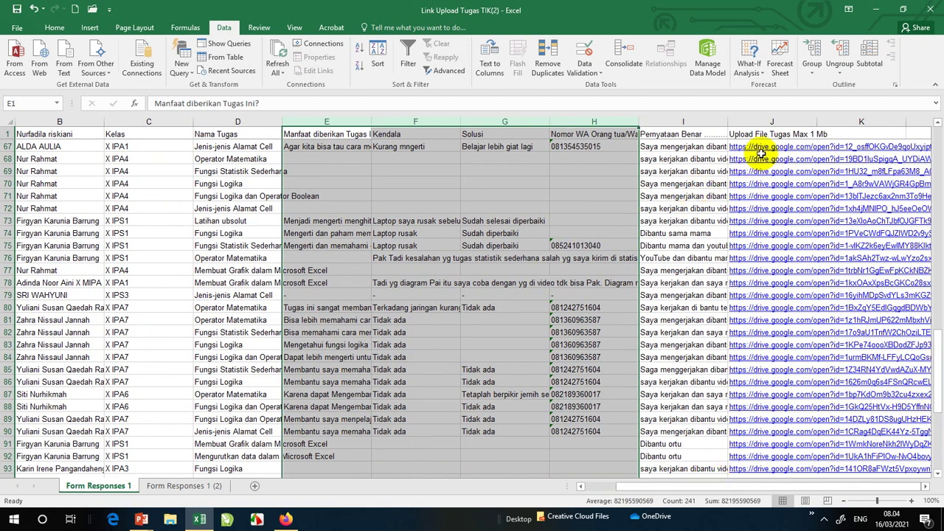
{"action": "left_click", "coordinate": [760, 147]}
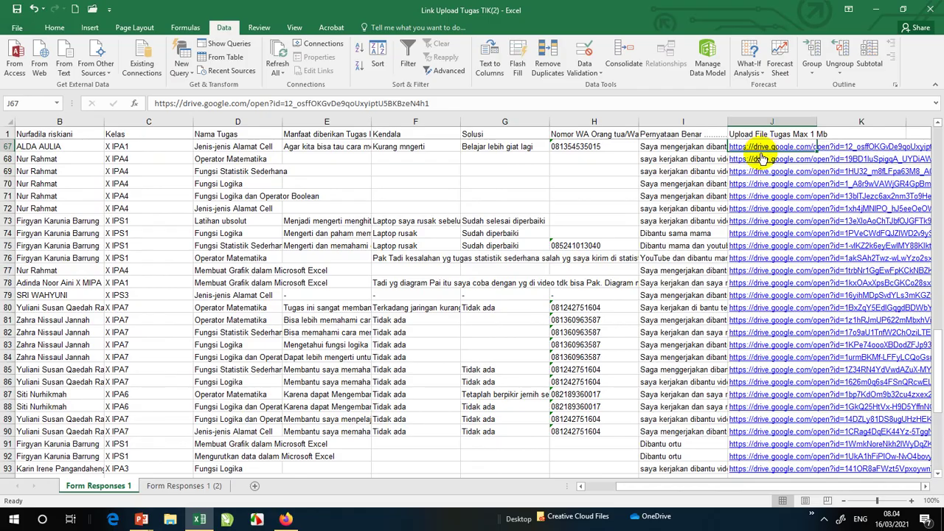
{"action": "left_click", "coordinate": [753, 147]}
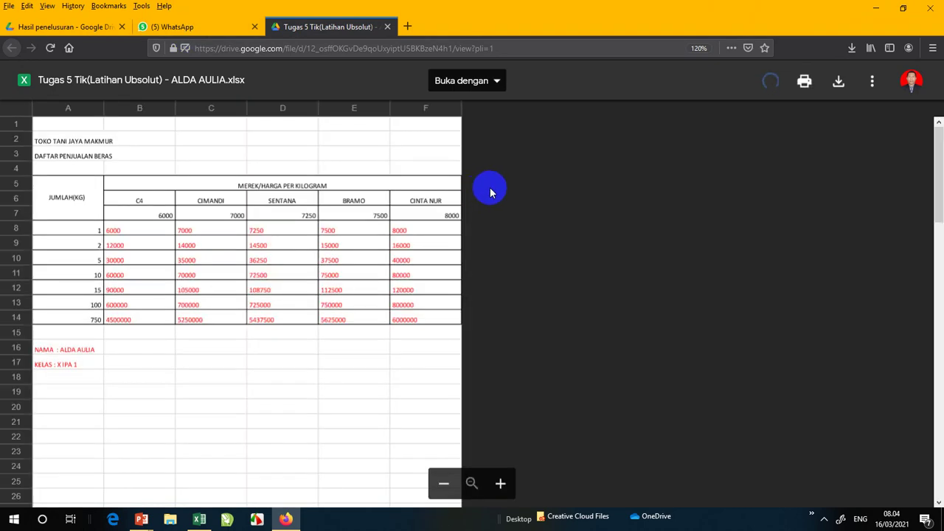
- Close the assignment file's browser tab and return to the Form Responses 1 (2) sheet in Excel
{"action": "left_click", "coordinate": [388, 27]}
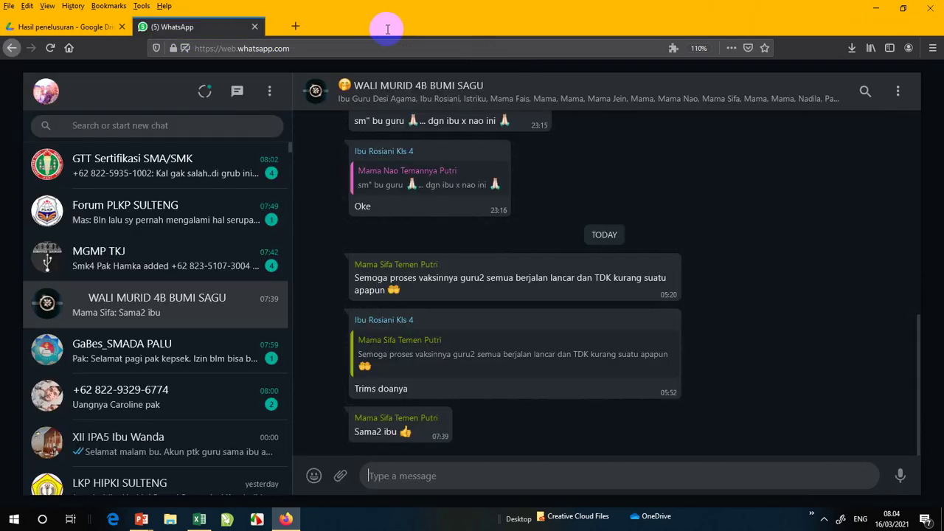
{"action": "left_click", "coordinate": [199, 518]}
{"action": "left_click", "coordinate": [183, 485]}
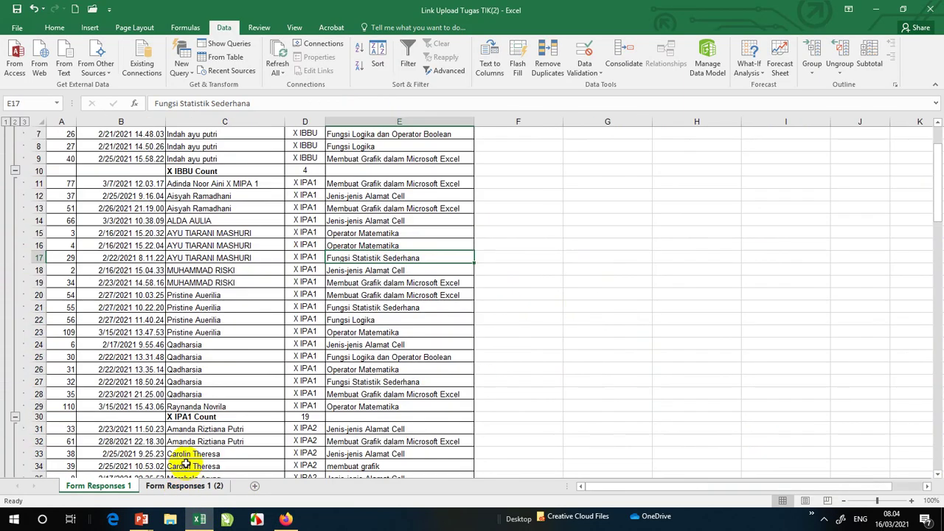
- Examine the X IPA1 count formula in D30 and go through the distinct student names in that class
{"action": "scroll", "coordinate": [316, 295], "scroll_direction": "up", "scroll_amount": 1}
{"action": "scroll", "coordinate": [313, 298], "scroll_direction": "down", "scroll_amount": 3}
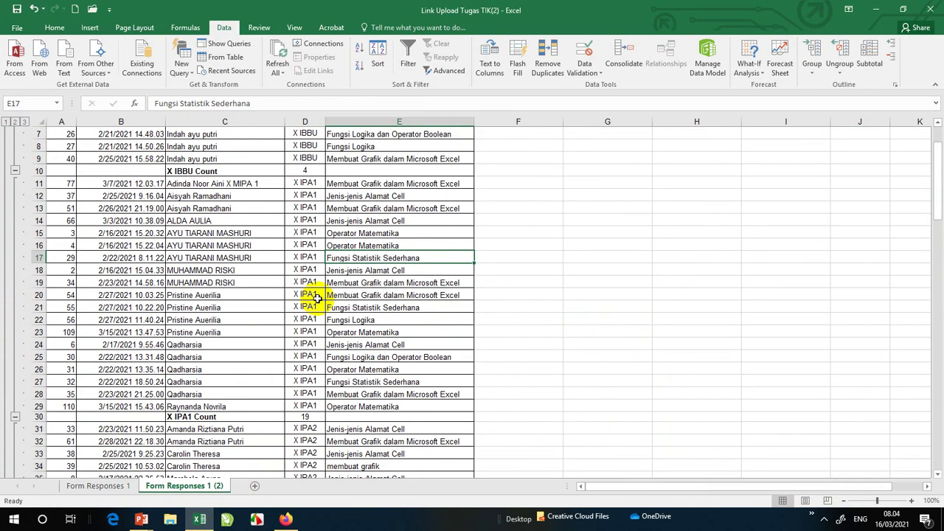
{"action": "left_click", "coordinate": [304, 391]}
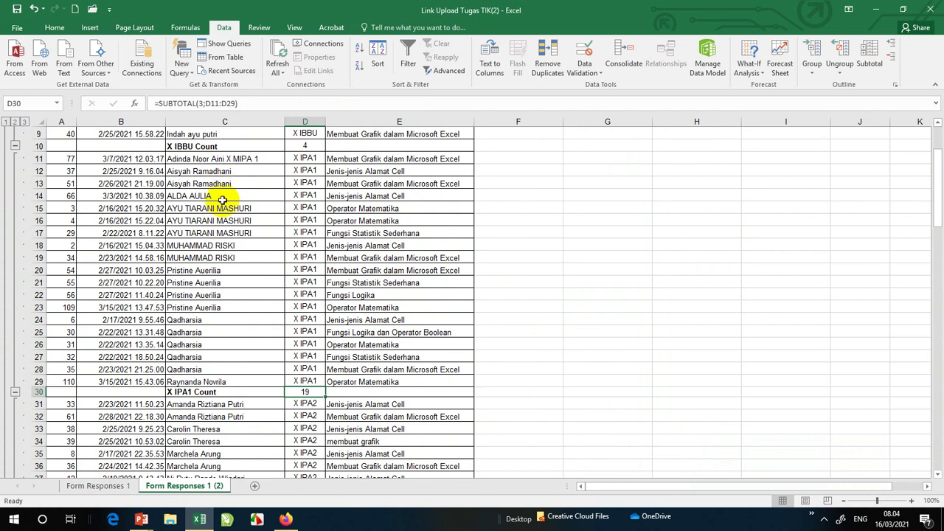
{"action": "left_click", "coordinate": [221, 196]}
{"action": "left_click", "coordinate": [229, 220]}
{"action": "left_click", "coordinate": [226, 258]}
{"action": "left_click", "coordinate": [226, 295]}
{"action": "left_click", "coordinate": [223, 329]}
{"action": "left_click", "coordinate": [221, 381]}
{"action": "scroll", "coordinate": [221, 384], "scroll_direction": "down", "scroll_amount": 1}
{"action": "scroll", "coordinate": [237, 313], "scroll_direction": "down", "scroll_amount": 1}
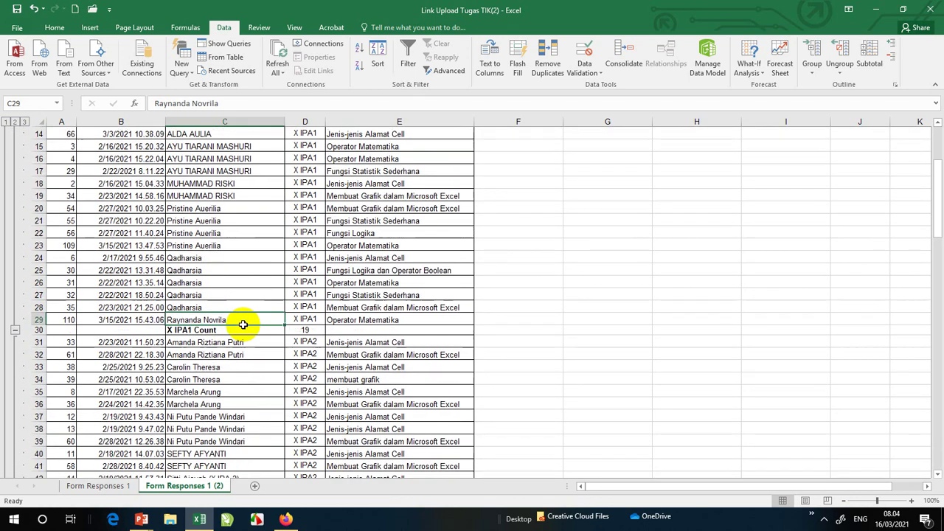
- Go through the distinct student names in the X IPA2 group, from C31 to C42
{"action": "scroll", "coordinate": [244, 354], "scroll_direction": "down", "scroll_amount": 2}
{"action": "scroll", "coordinate": [245, 340], "scroll_direction": "down", "scroll_amount": 1}
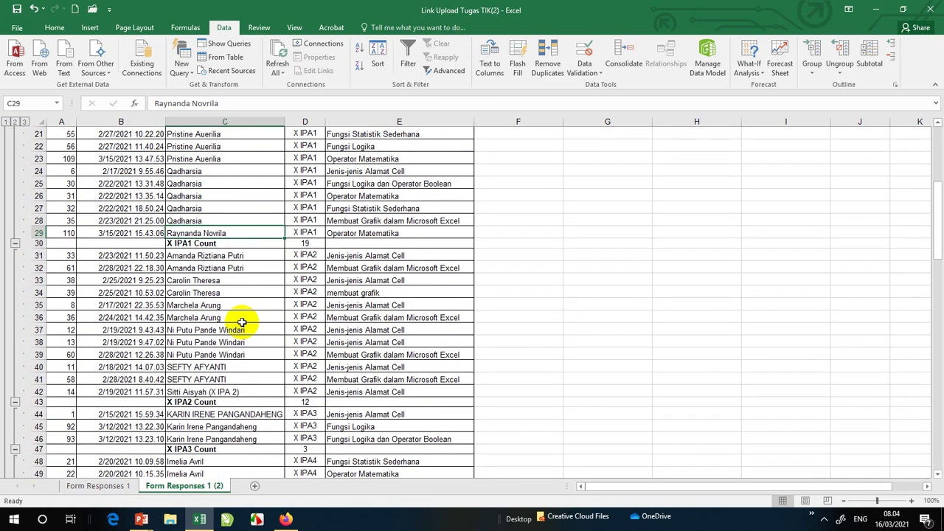
{"action": "left_click", "coordinate": [246, 257]}
{"action": "left_click", "coordinate": [245, 292]}
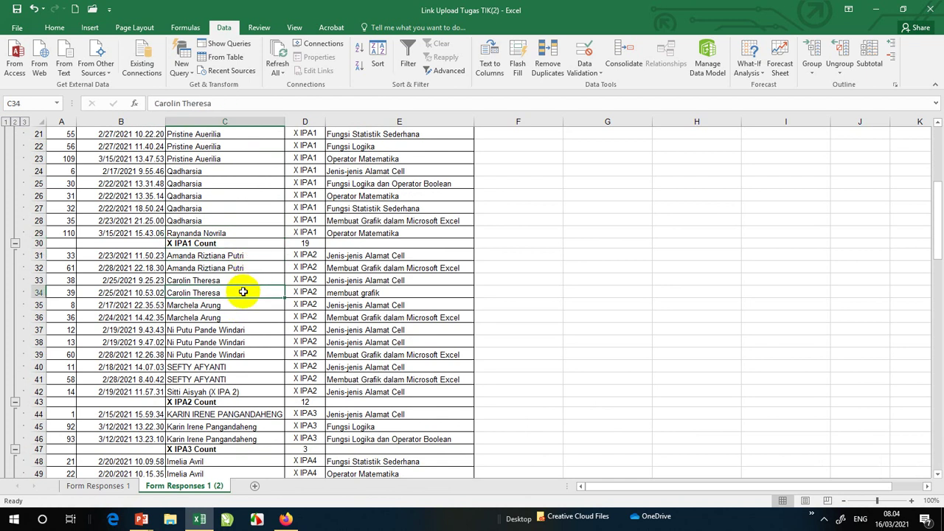
{"action": "left_click", "coordinate": [245, 317]}
{"action": "left_click", "coordinate": [245, 342]}
{"action": "left_click", "coordinate": [243, 368]}
{"action": "left_click", "coordinate": [244, 393]}
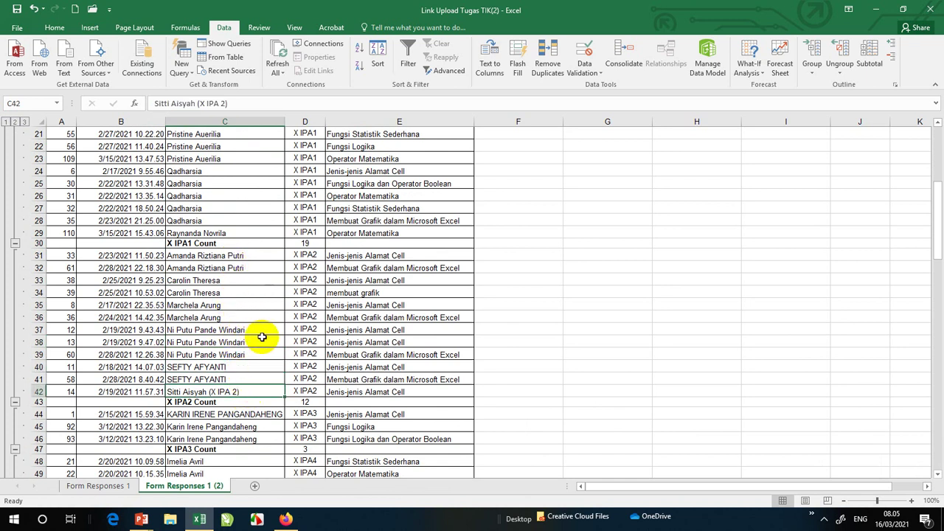
- Examine the repeated Jenis-jenis Alamat Cell submissions in E37:E38 and look through the X IPA3 and X IPA4 groups
{"action": "scroll", "coordinate": [274, 288], "scroll_direction": "down", "scroll_amount": 1}
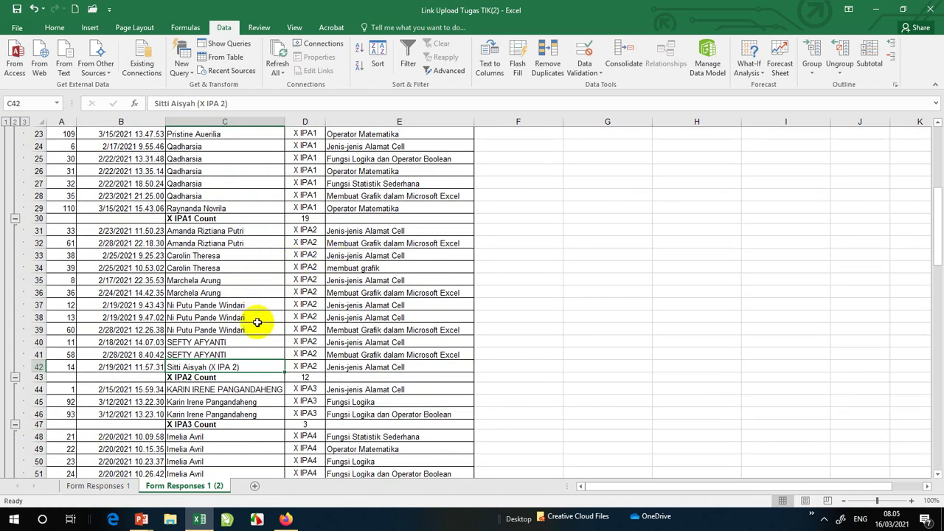
{"action": "left_click_drag", "start_coordinate": [393, 304], "coordinate": [391, 318]}
{"action": "scroll", "coordinate": [365, 361], "scroll_direction": "down", "scroll_amount": 3}
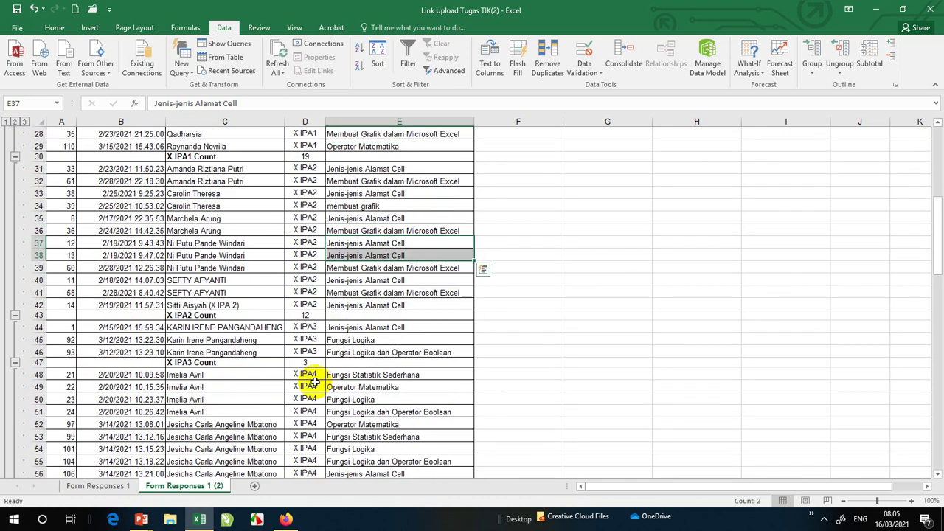
{"action": "scroll", "coordinate": [315, 377], "scroll_direction": "down", "scroll_amount": 1}
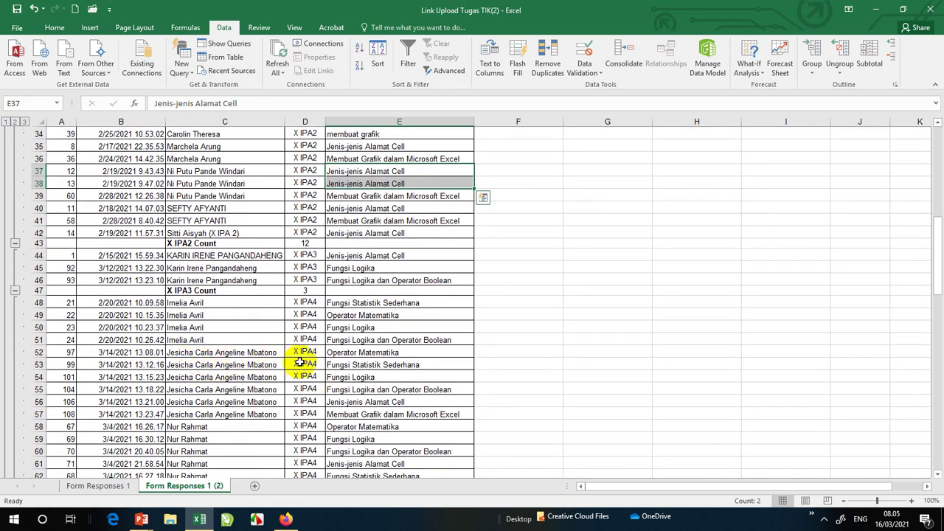
- Go through the second X IPA4 student's submitted assignments in column E, from Fungsi Statistik Sederhana in E53 to Membuat Grafik in E57
{"action": "left_click", "coordinate": [403, 361]}
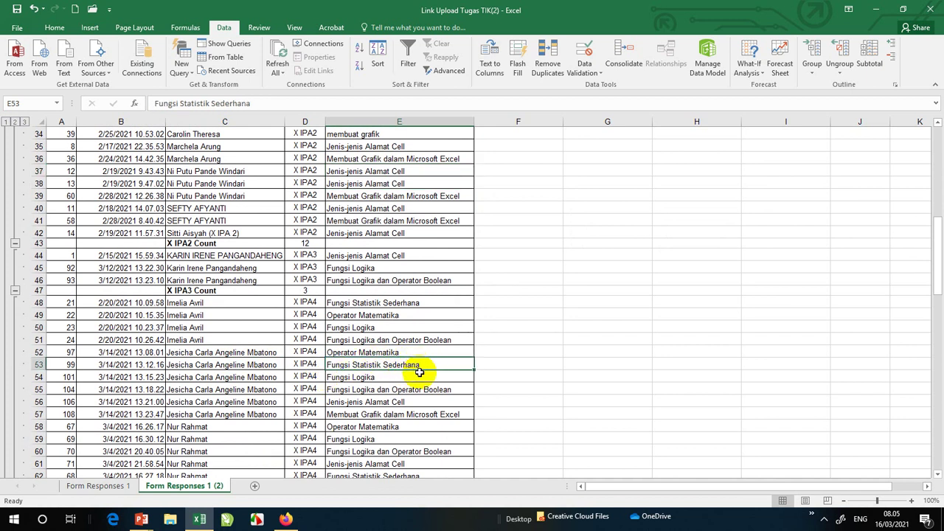
{"action": "left_click", "coordinate": [419, 378]}
{"action": "left_click", "coordinate": [418, 391]}
{"action": "left_click", "coordinate": [439, 404]}
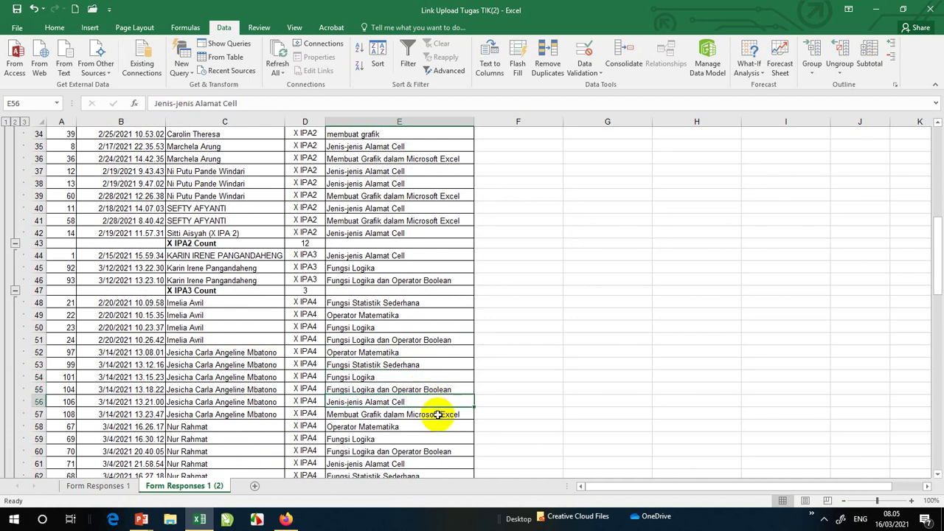
{"action": "left_click", "coordinate": [437, 416]}
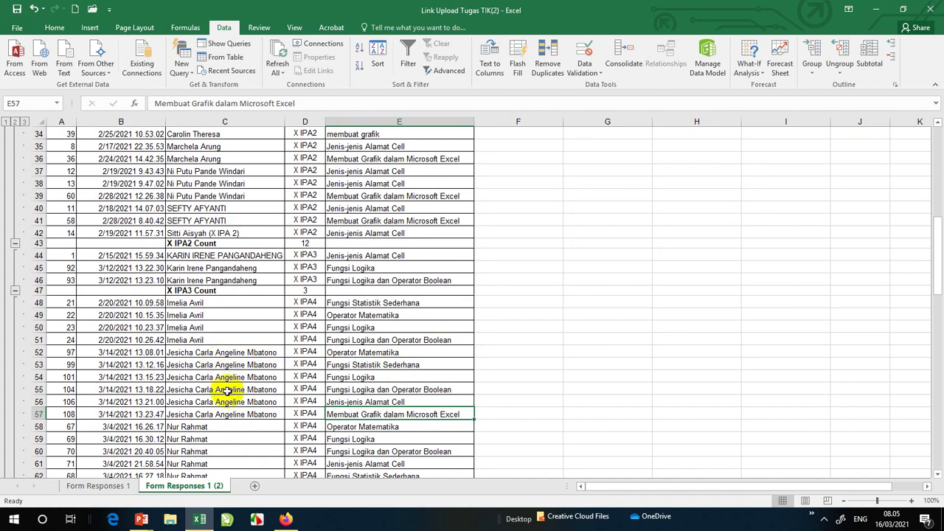
- Compare the second and third students' entries in the X IPA4 group, checking names in C52, C59 and C58 and the assignment in E52
{"action": "scroll", "coordinate": [251, 428], "scroll_direction": "down", "scroll_amount": 1}
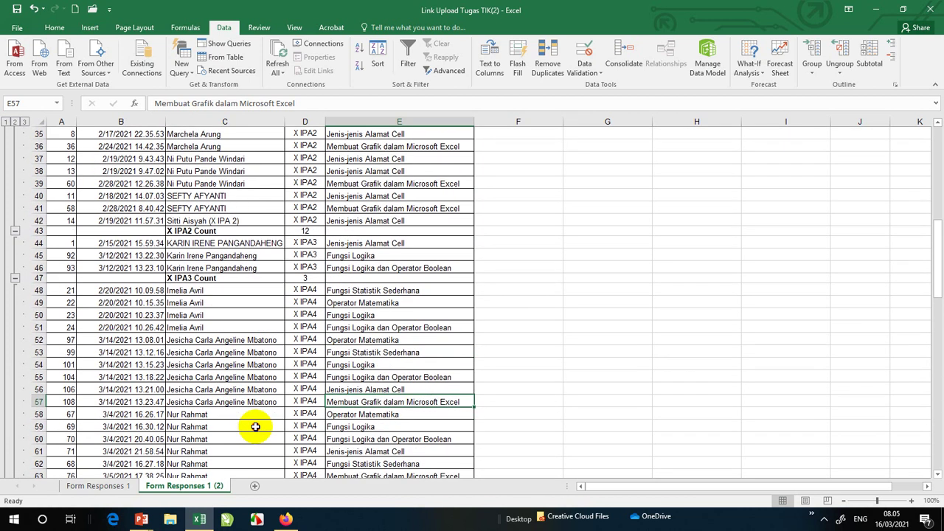
{"action": "left_click", "coordinate": [252, 430]}
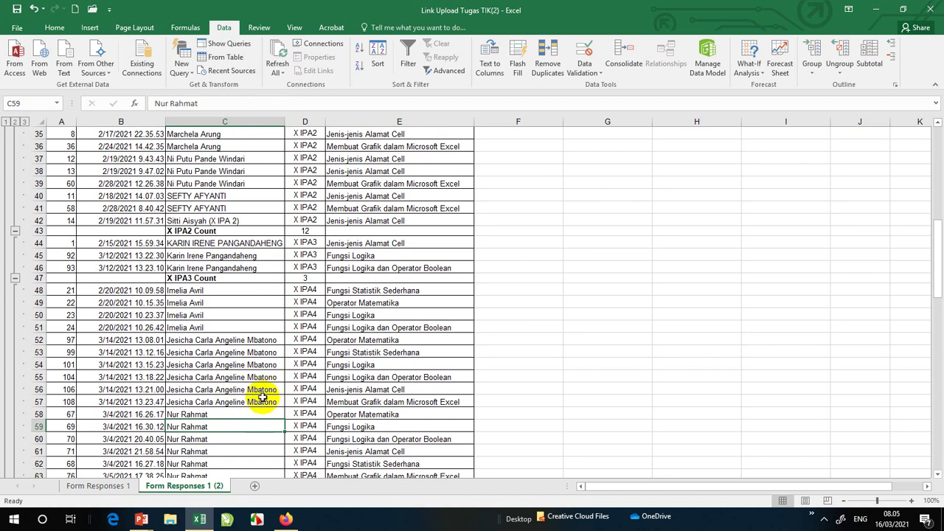
{"action": "left_click", "coordinate": [263, 340]}
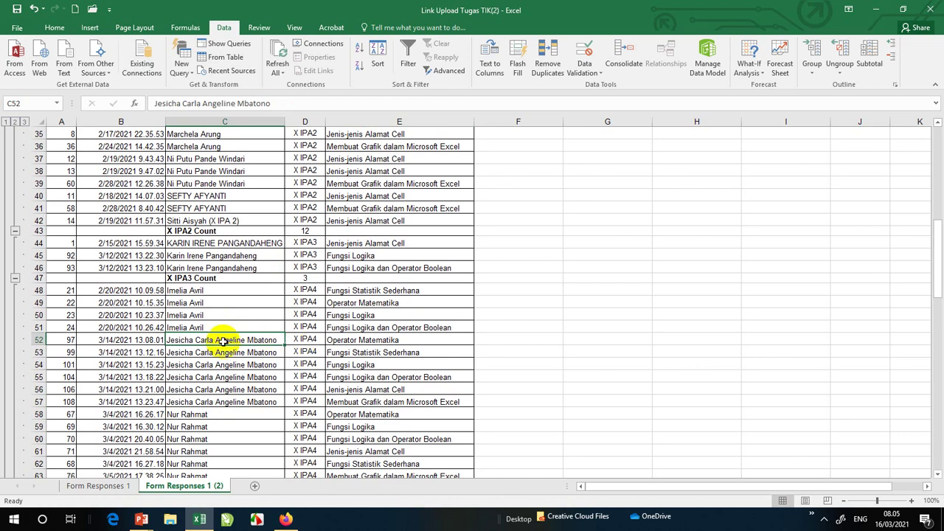
{"action": "left_click", "coordinate": [338, 341]}
{"action": "scroll", "coordinate": [199, 373], "scroll_direction": "down", "scroll_amount": 2}
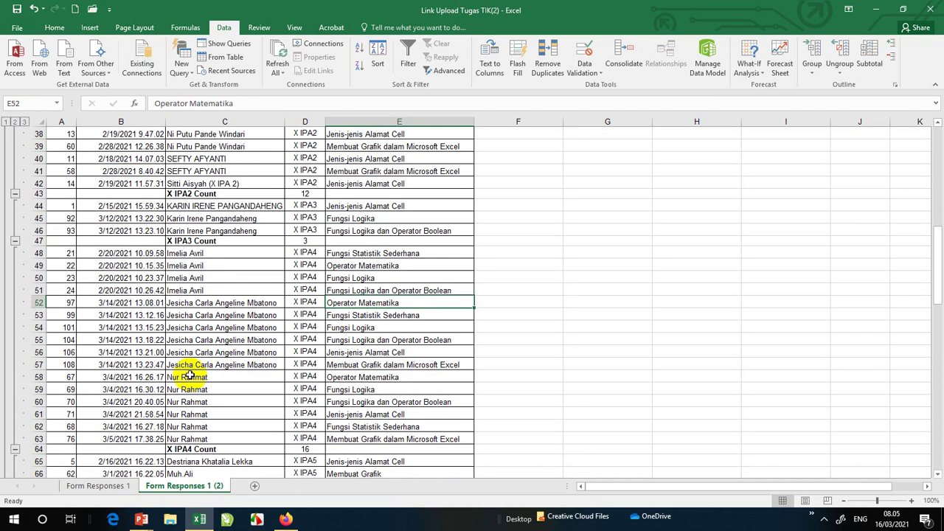
{"action": "left_click", "coordinate": [258, 365]}
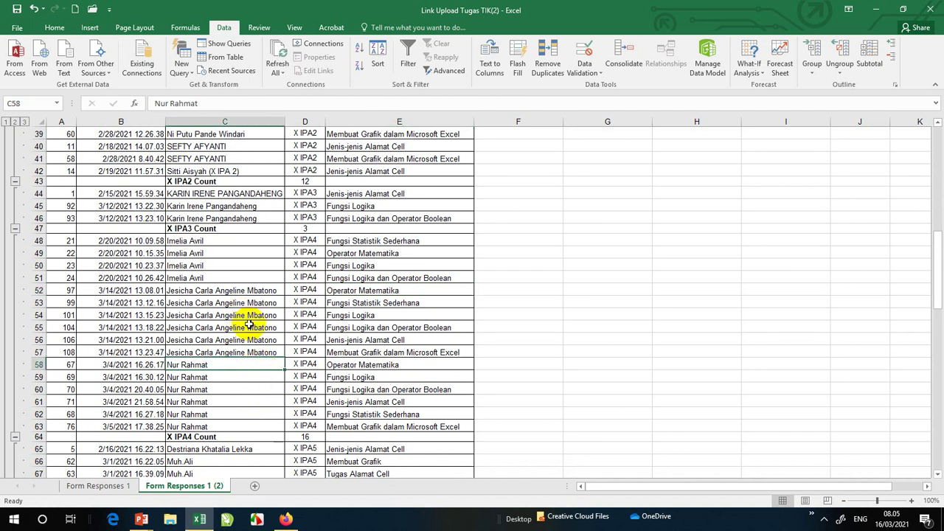
- Examine the second X IPA4 student's repeated name in C52:C57 against the third student's rows from C58 to C63
{"action": "left_click_drag", "start_coordinate": [262, 289], "coordinate": [268, 369]}
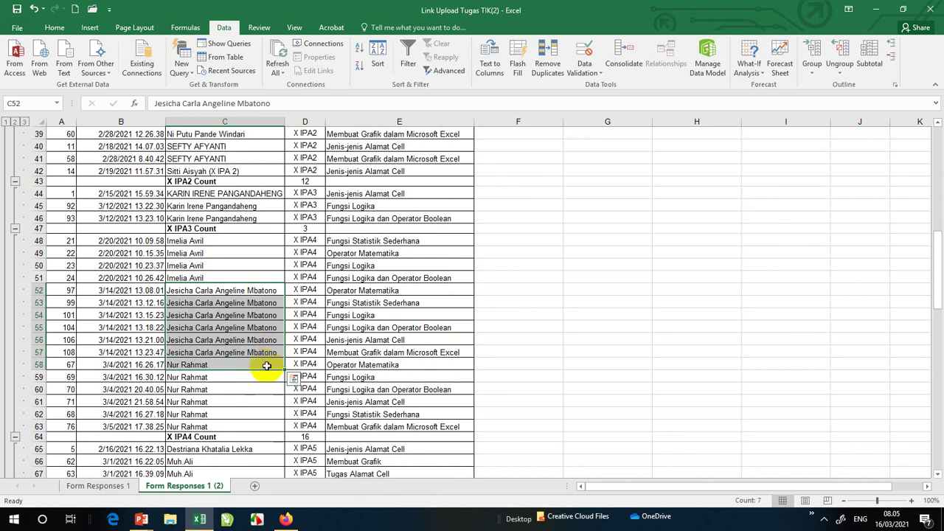
{"action": "left_click", "coordinate": [246, 413]}
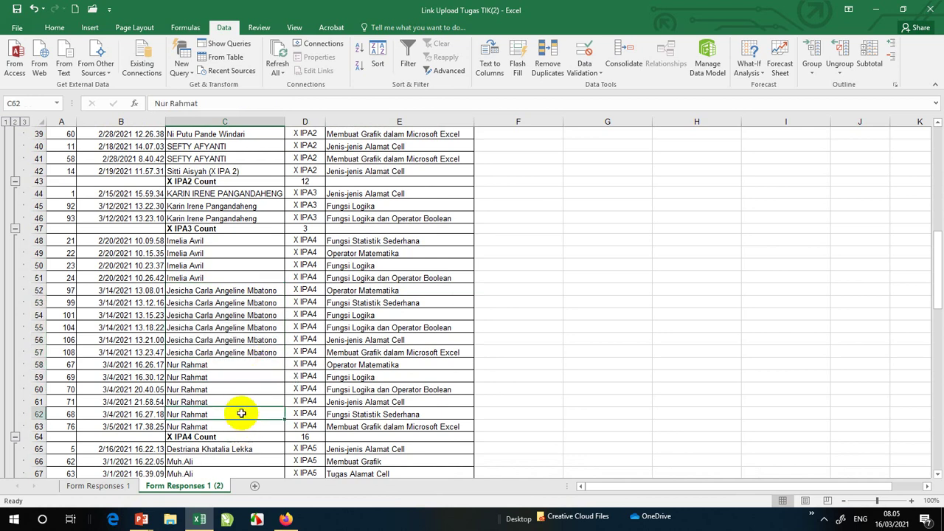
{"action": "left_click", "coordinate": [245, 367]}
{"action": "scroll", "coordinate": [245, 366], "scroll_direction": "down", "scroll_amount": 3}
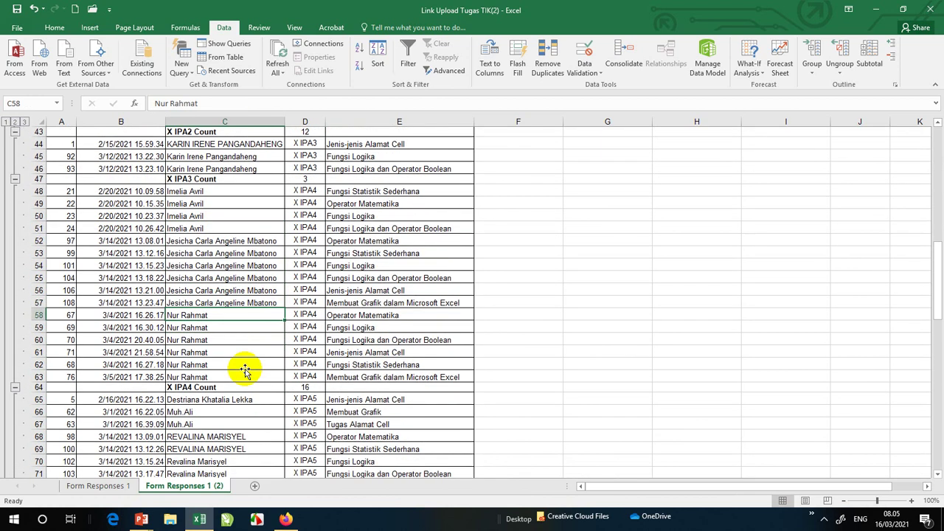
{"action": "scroll", "coordinate": [245, 360], "scroll_direction": "up", "scroll_amount": 3}
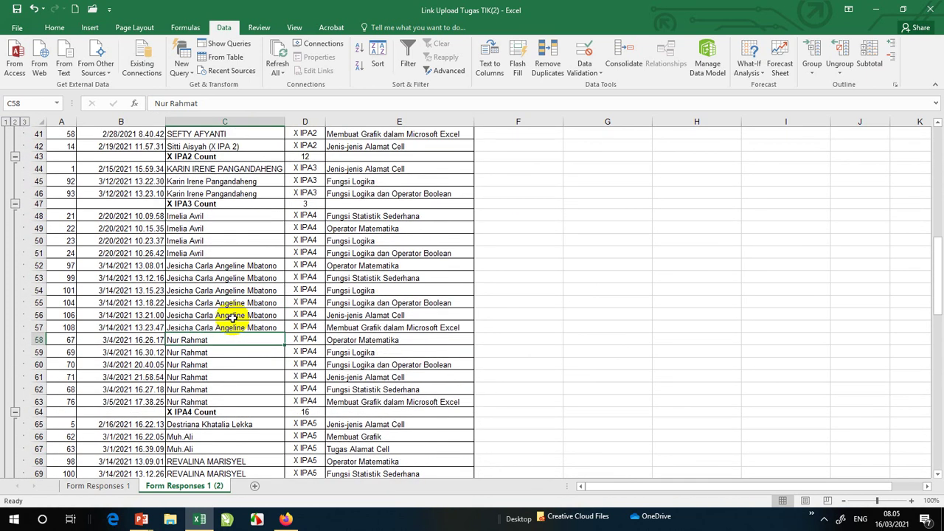
{"action": "left_click_drag", "start_coordinate": [262, 264], "coordinate": [265, 327]}
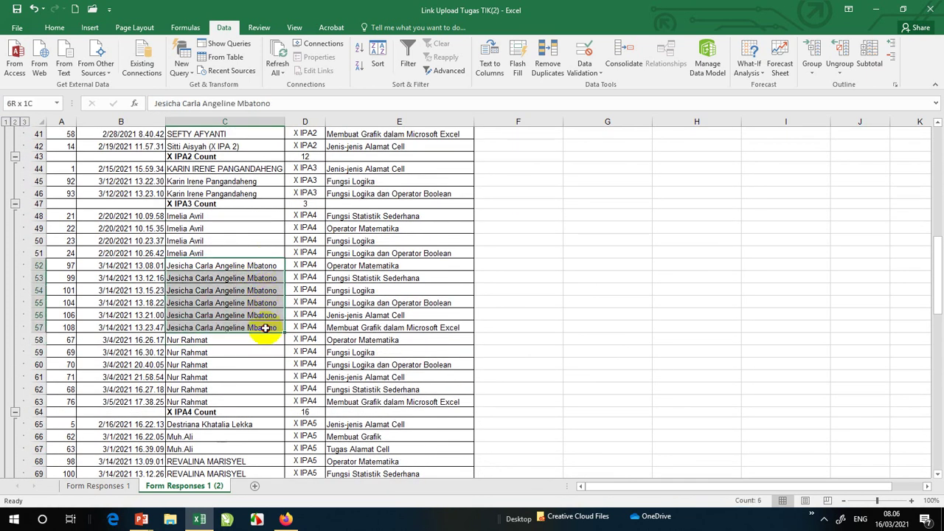
{"action": "left_click", "coordinate": [267, 263]}
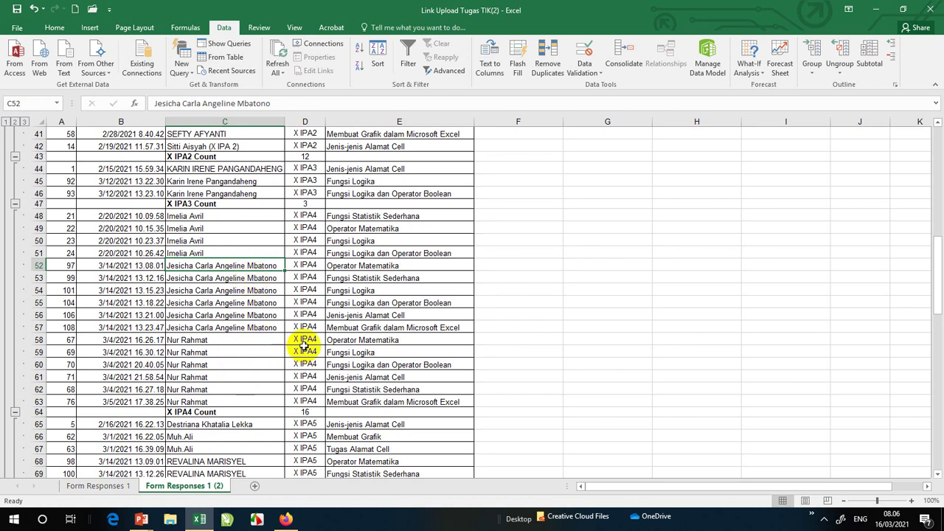
- Look through the remaining class groups from X IPA5 to X IPS3, down to the Grand Count row
{"action": "scroll", "coordinate": [280, 343], "scroll_direction": "down", "scroll_amount": 1}
{"action": "scroll", "coordinate": [284, 343], "scroll_direction": "down", "scroll_amount": 2}
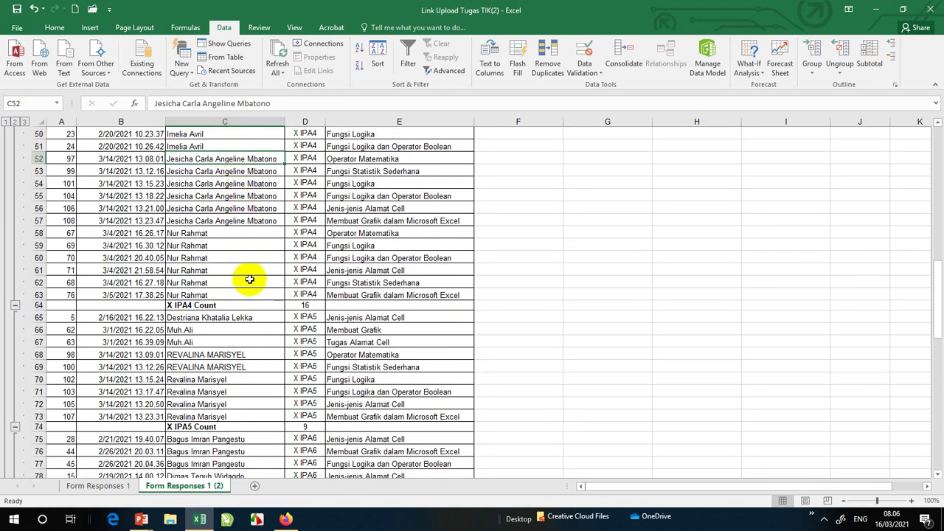
{"action": "scroll", "coordinate": [249, 284], "scroll_direction": "down", "scroll_amount": 4}
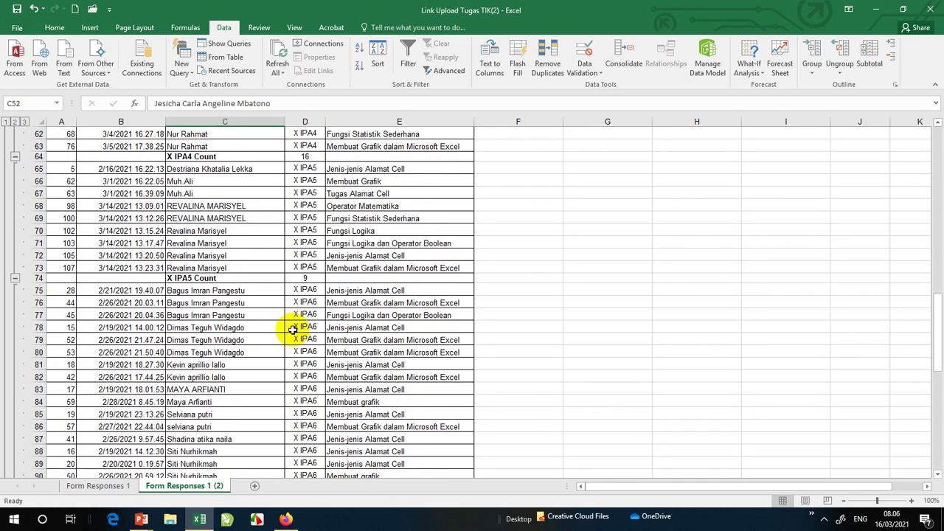
{"action": "scroll", "coordinate": [293, 330], "scroll_direction": "down", "scroll_amount": 3}
{"action": "scroll", "coordinate": [269, 371], "scroll_direction": "down", "scroll_amount": 8}
{"action": "scroll", "coordinate": [268, 371], "scroll_direction": "down", "scroll_amount": 3}
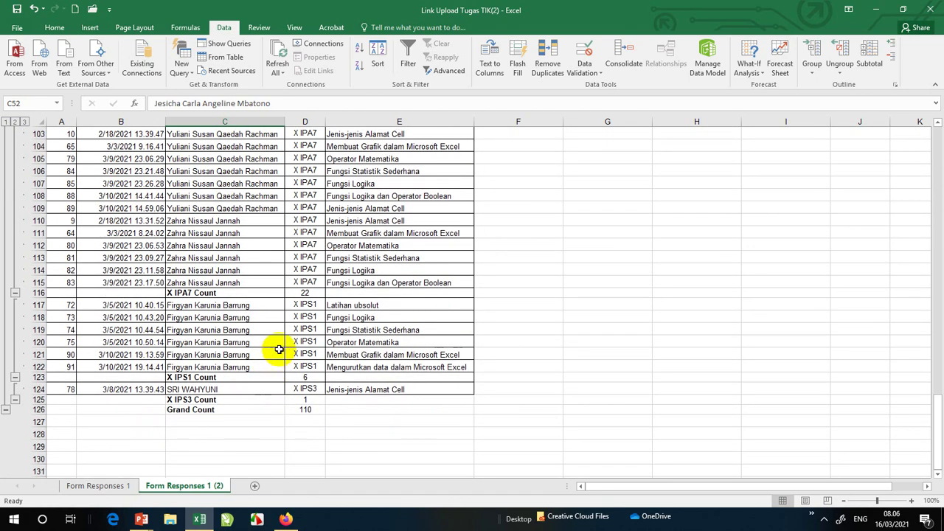
- Review the class groups in reverse order, from X IPA7 back to X IBBU and the title at the sheet's start
{"action": "scroll", "coordinate": [279, 349], "scroll_direction": "up", "scroll_amount": 8}
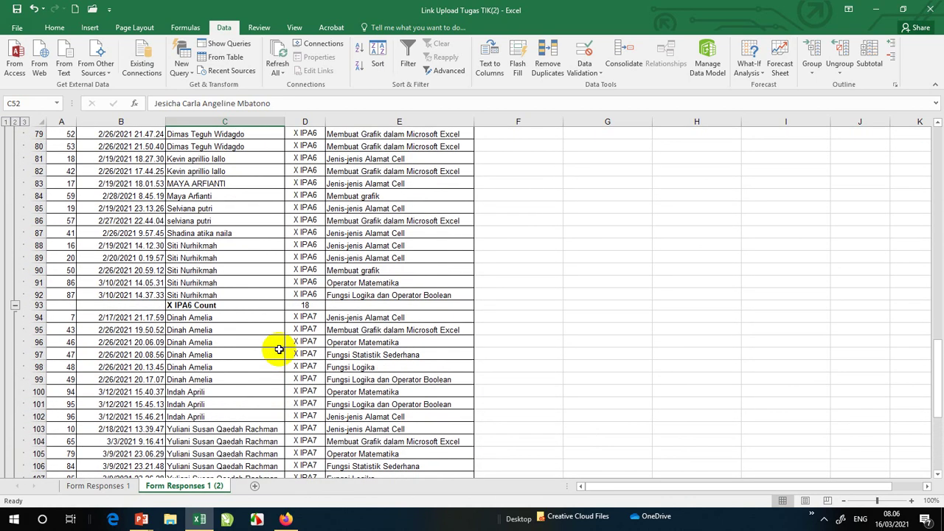
{"action": "scroll", "coordinate": [279, 349], "scroll_direction": "up", "scroll_amount": 4}
{"action": "scroll", "coordinate": [290, 339], "scroll_direction": "up", "scroll_amount": 4}
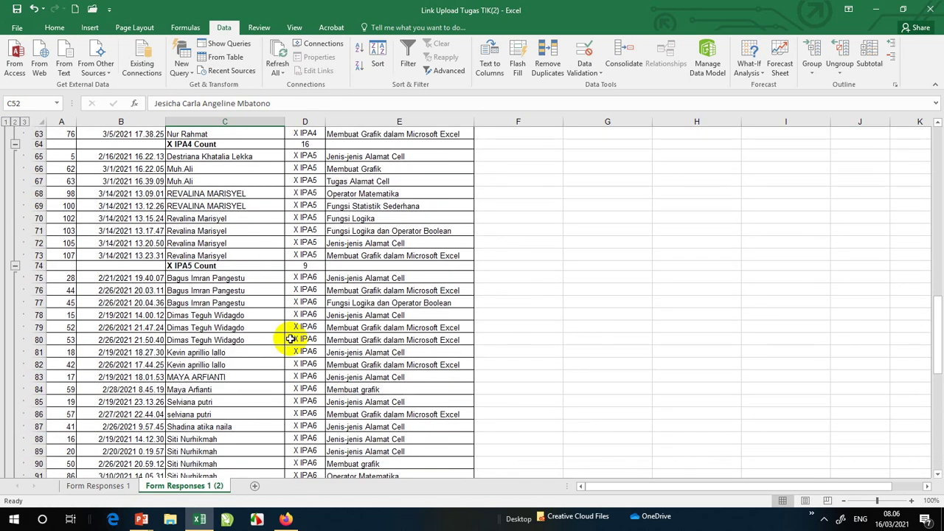
{"action": "scroll", "coordinate": [290, 338], "scroll_direction": "up", "scroll_amount": 3}
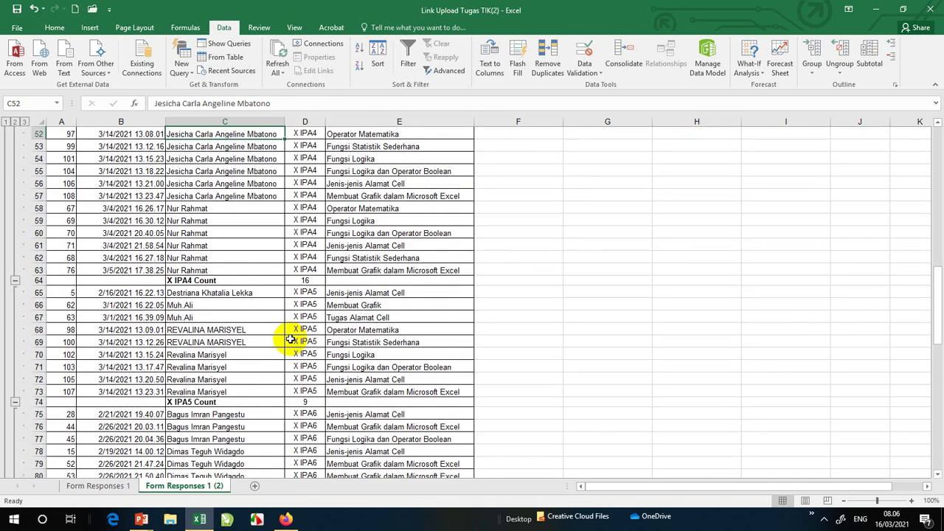
{"action": "scroll", "coordinate": [291, 339], "scroll_direction": "up", "scroll_amount": 5}
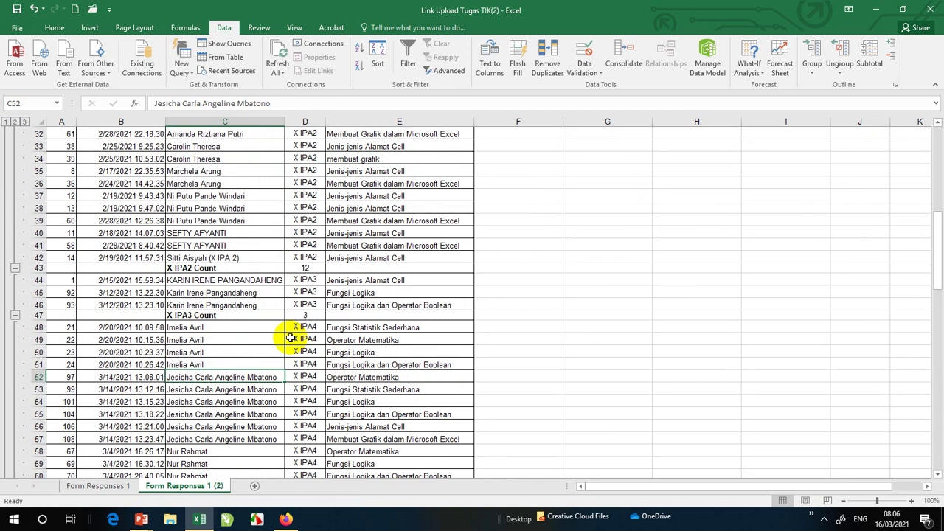
{"action": "scroll", "coordinate": [290, 338], "scroll_direction": "up", "scroll_amount": 4}
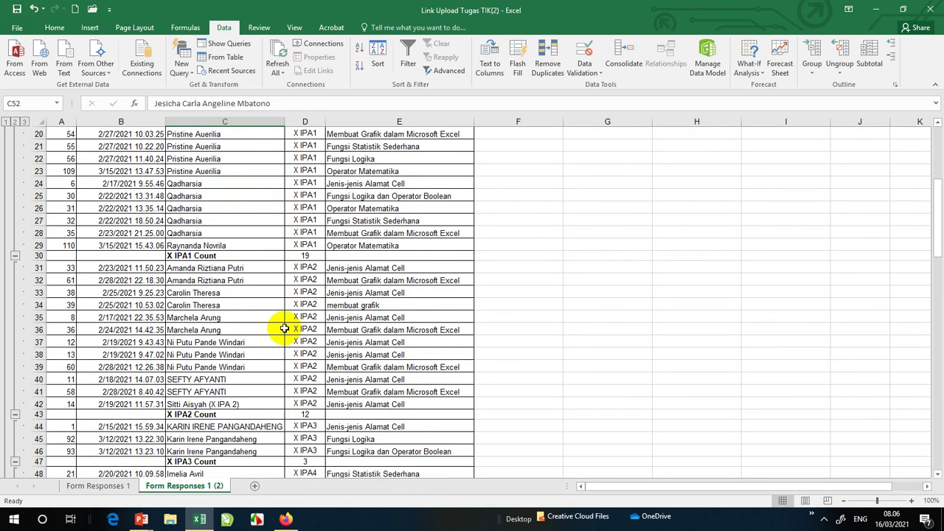
{"action": "scroll", "coordinate": [181, 298], "scroll_direction": "up", "scroll_amount": 2}
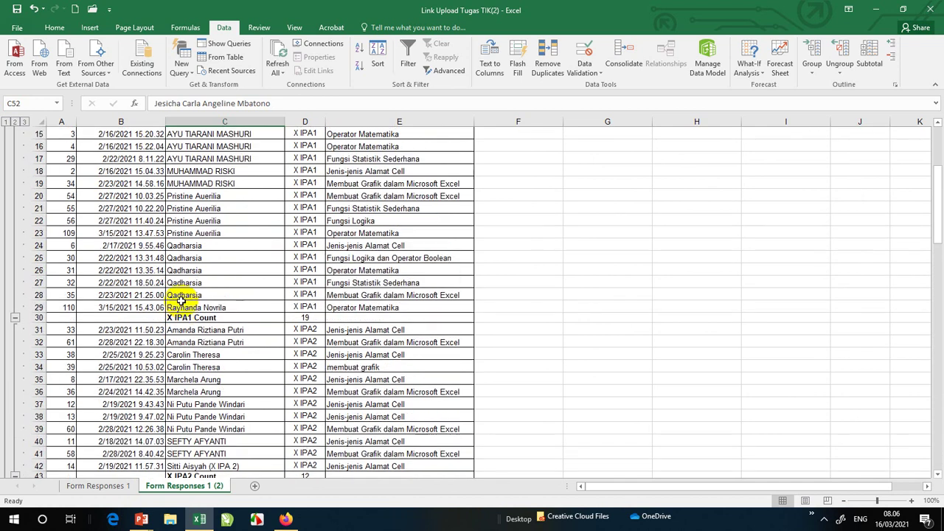
{"action": "scroll", "coordinate": [181, 299], "scroll_direction": "up", "scroll_amount": 5}
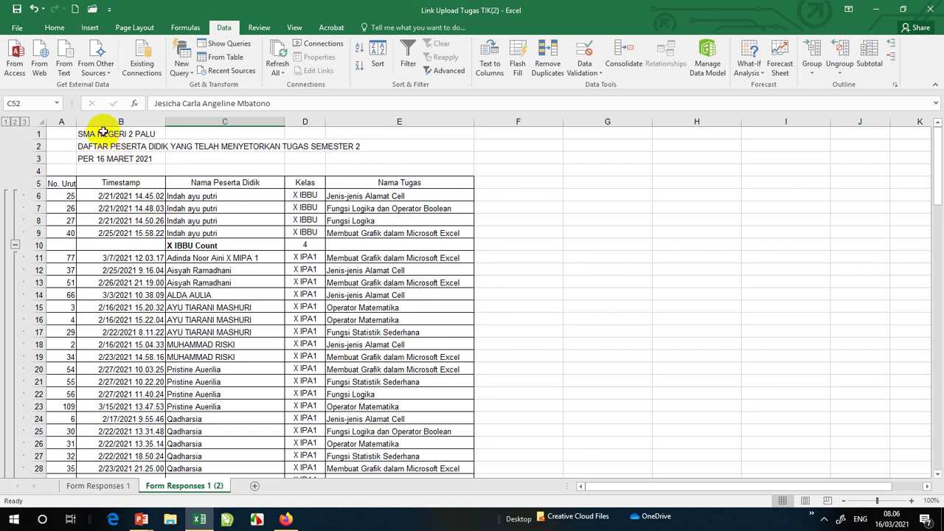
- Examine the three title lines in B1:B3, covering the school name, the student list heading and the report date
{"action": "left_click_drag", "start_coordinate": [103, 133], "coordinate": [102, 156]}
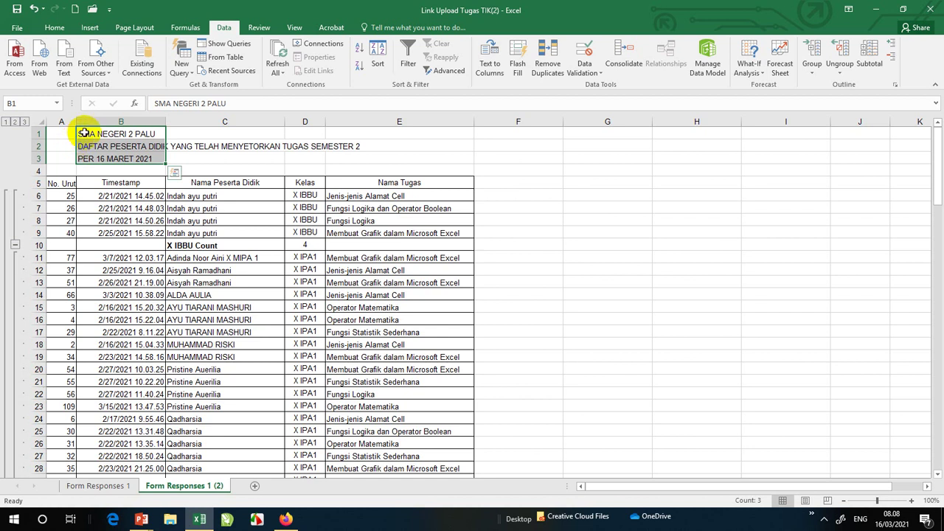
{"action": "left_click", "coordinate": [84, 132]}
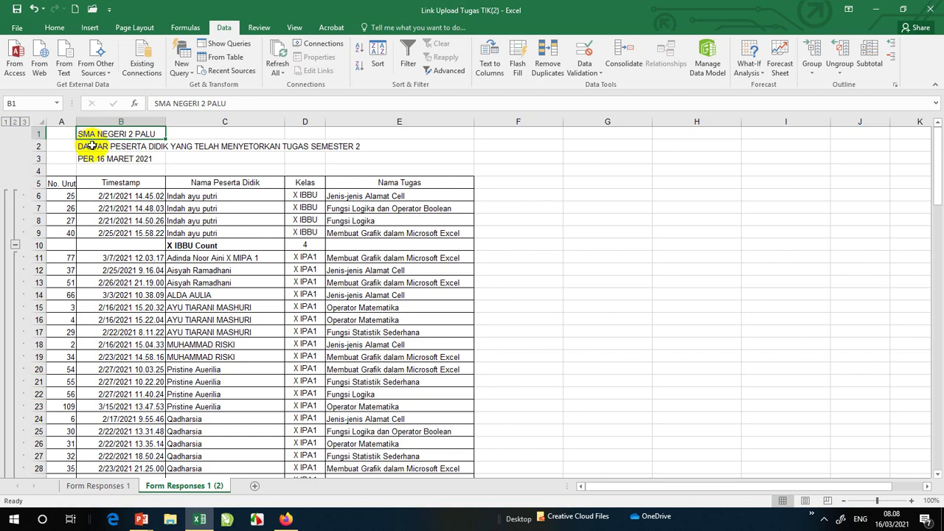
{"action": "left_click", "coordinate": [90, 146]}
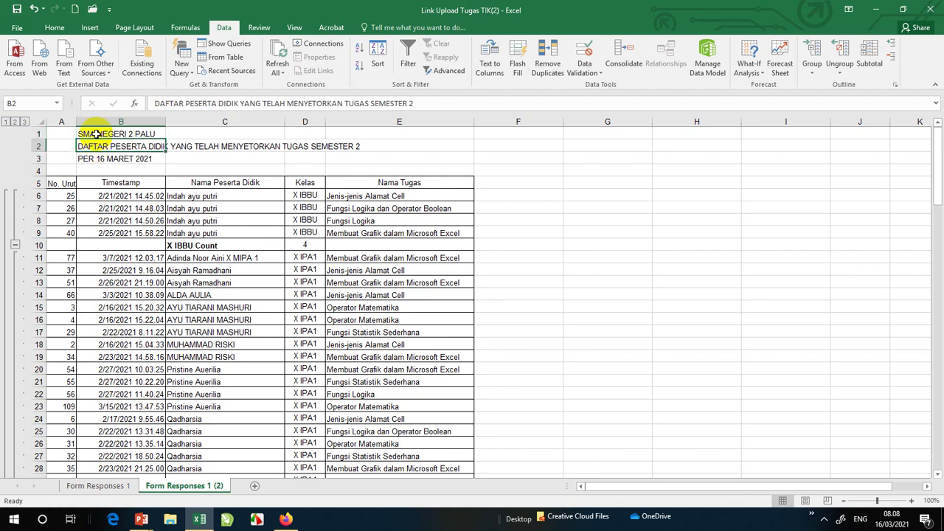
{"action": "left_click", "coordinate": [95, 133]}
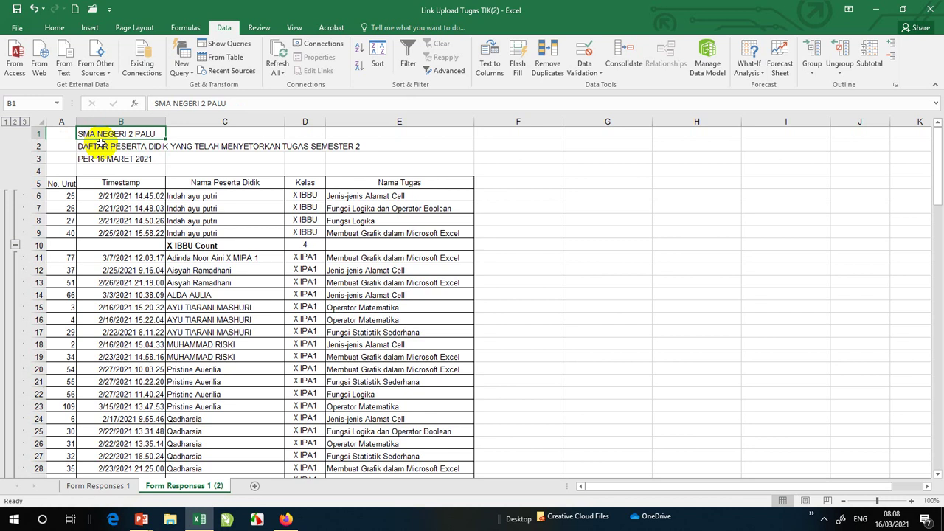
{"action": "left_click", "coordinate": [101, 147]}
{"action": "left_click", "coordinate": [101, 158]}
{"action": "left_click", "coordinate": [98, 144]}
{"action": "left_click", "coordinate": [98, 133]}
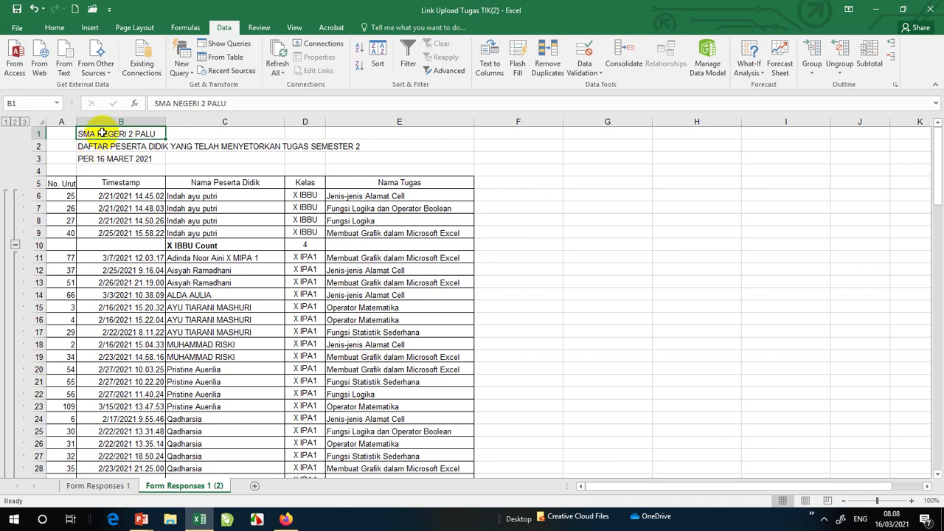
{"action": "left_click", "coordinate": [109, 147]}
{"action": "left_click", "coordinate": [117, 159]}
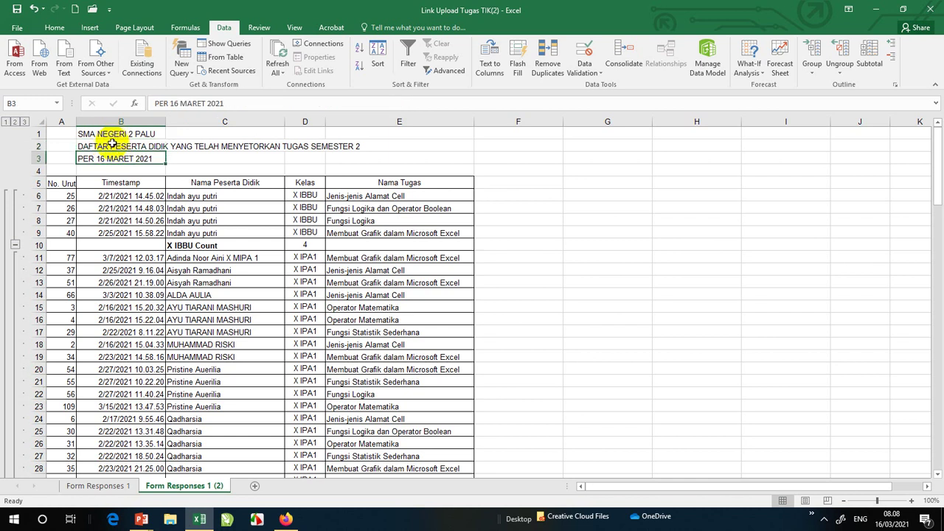
{"action": "left_click", "coordinate": [95, 134]}
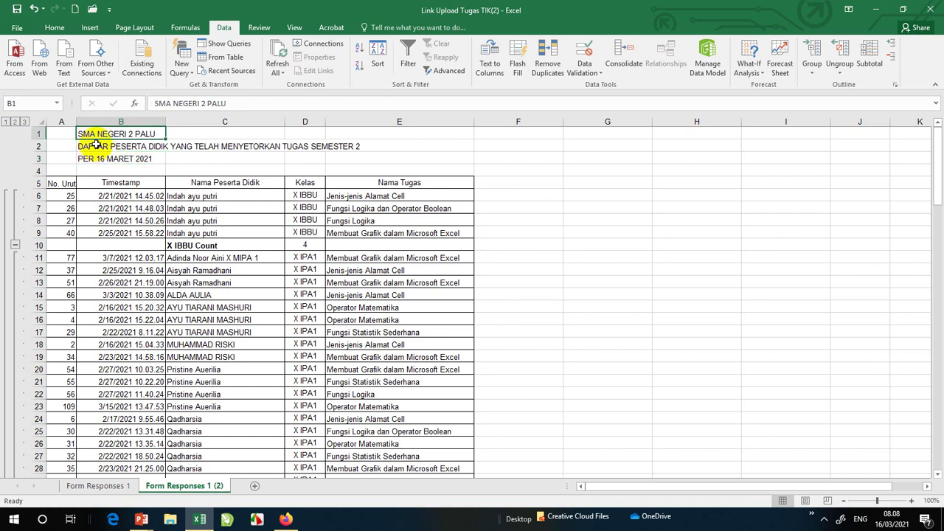